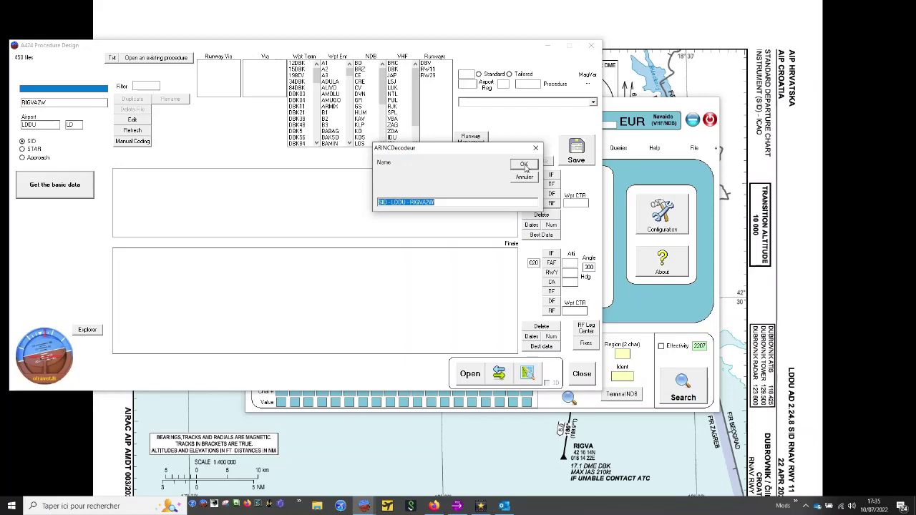
Step: Accept SID - LDDU - RIGVA2W as the new procedure's name, filter the file list by "rigva" and select that procedure file
{"action": "left_click", "coordinate": [524, 166]}
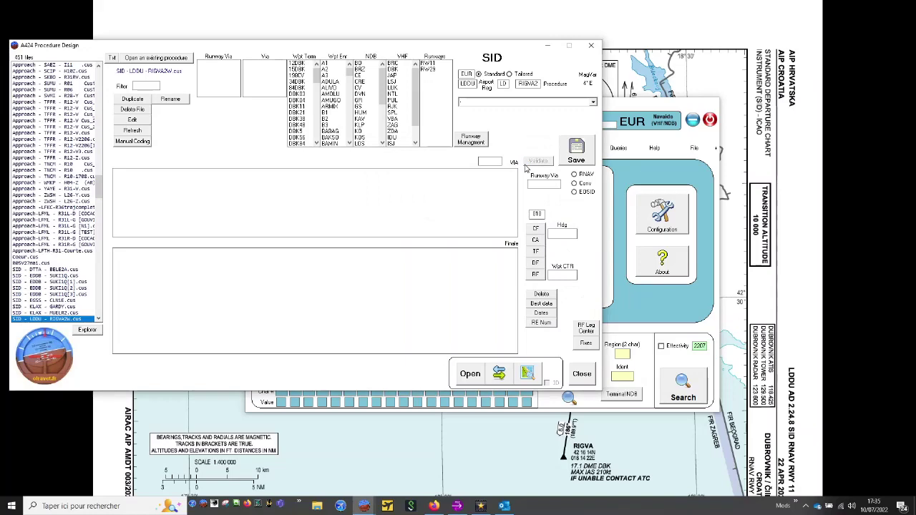
{"action": "left_click_drag", "start_coordinate": [418, 47], "coordinate": [566, 66]}
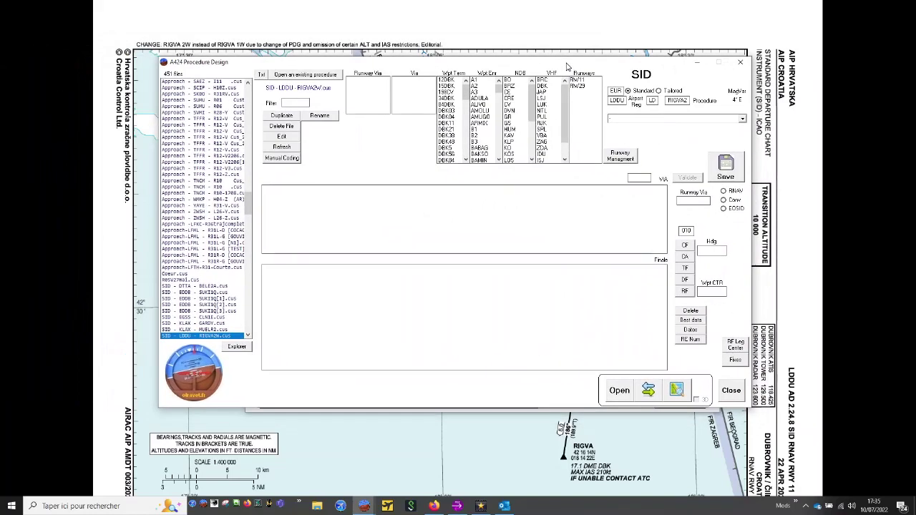
{"action": "left_click", "coordinate": [294, 103]}
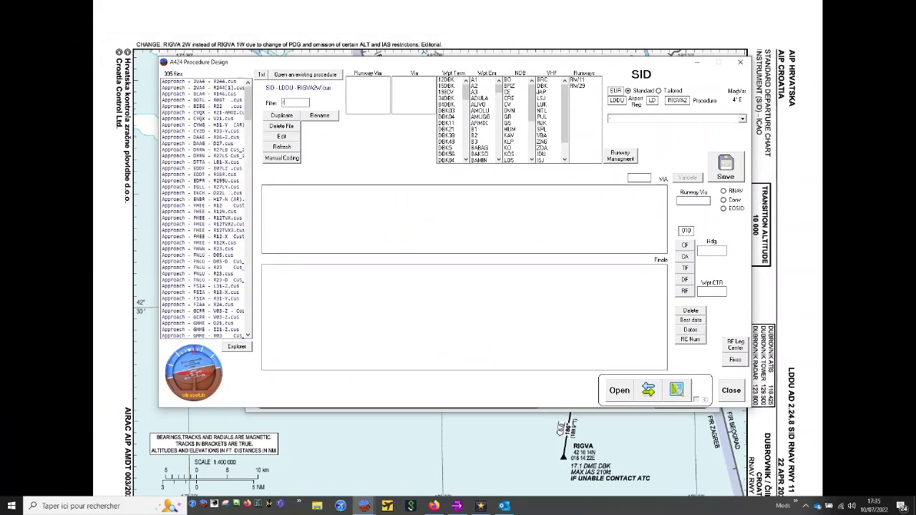
{"action": "type", "text": "rigva"}
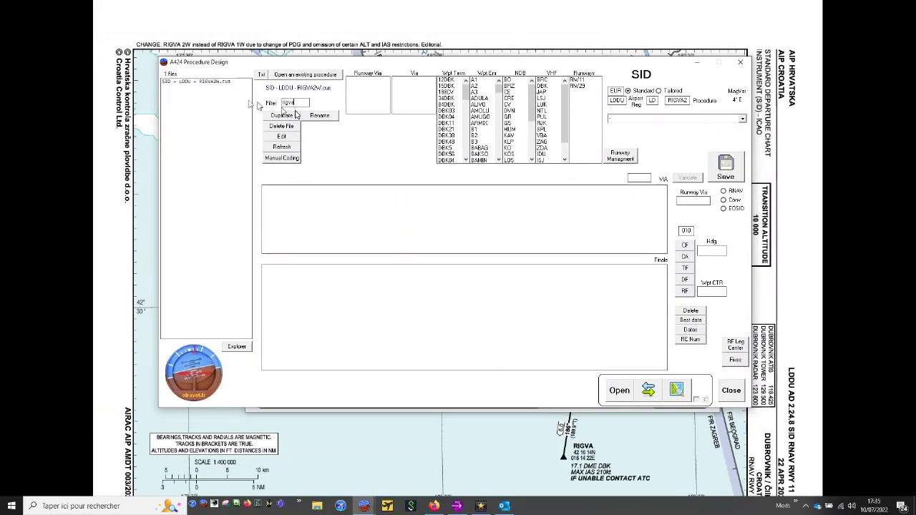
{"action": "left_click", "coordinate": [206, 82]}
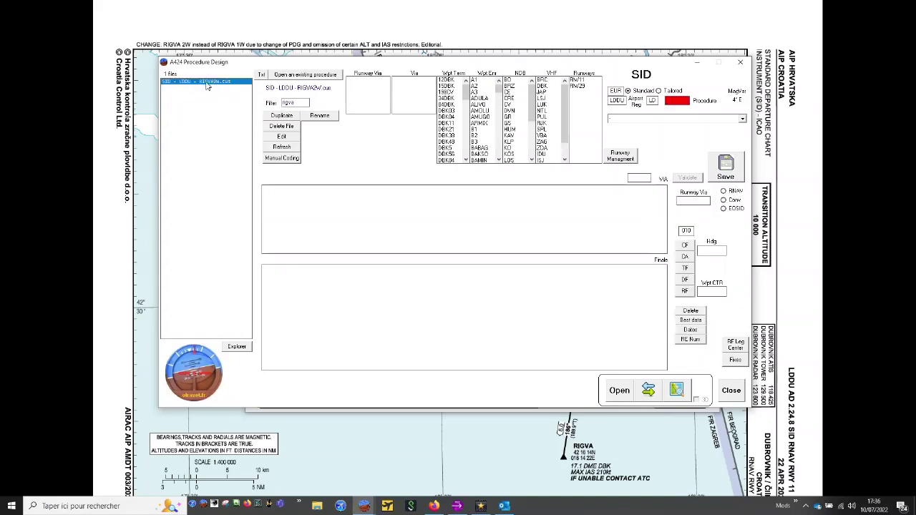
Step: Minimize the main decoder window and move the procedure design window aside to uncover the RIGVA 2W route on the chart
{"action": "left_click_drag", "start_coordinate": [402, 63], "coordinate": [308, 84]}
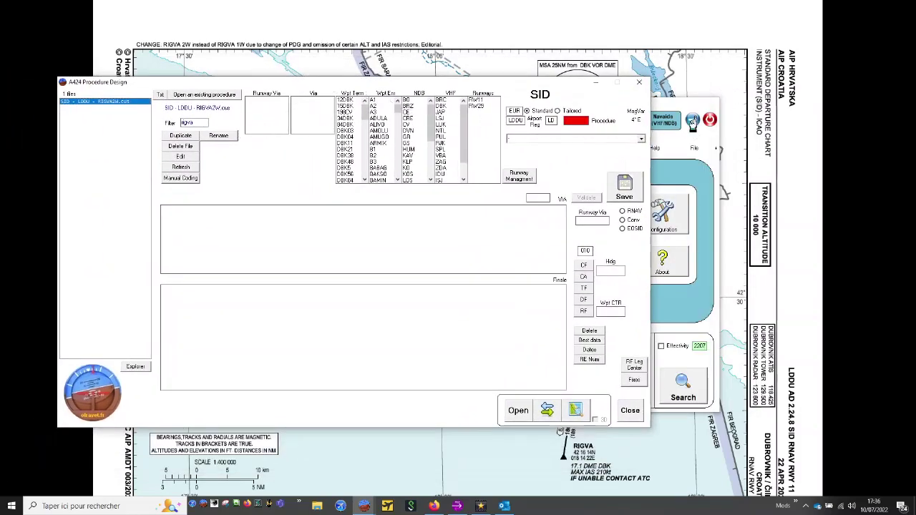
{"action": "left_click", "coordinate": [693, 121]}
{"action": "left_click_drag", "start_coordinate": [428, 83], "coordinate": [270, 157]}
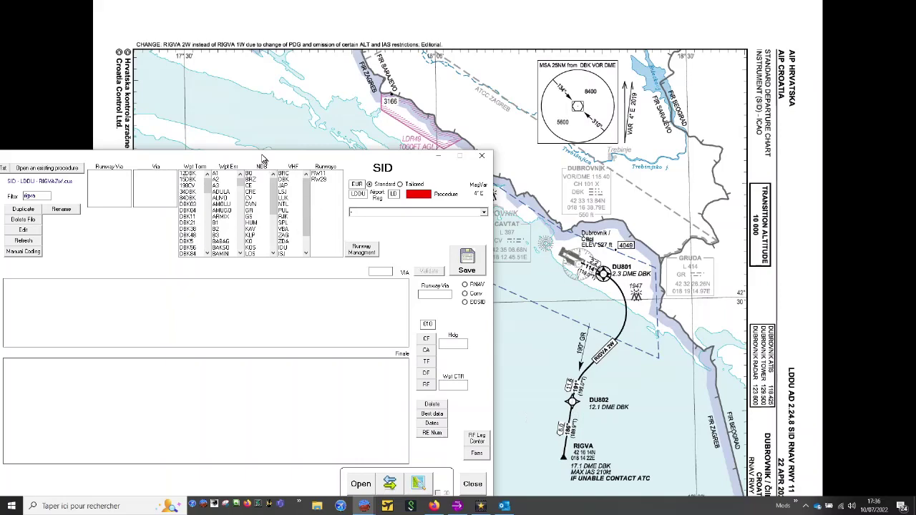
{"action": "left_click_drag", "start_coordinate": [262, 158], "coordinate": [289, 123]}
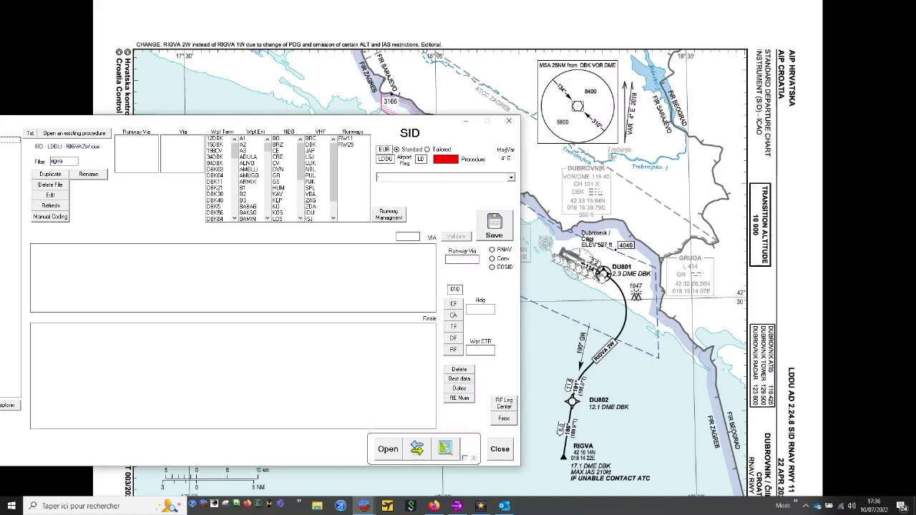
Step: Load runway RW11 as the From point and RW29 as the To point in the Track & Distances calculator
{"action": "left_click", "coordinate": [350, 140]}
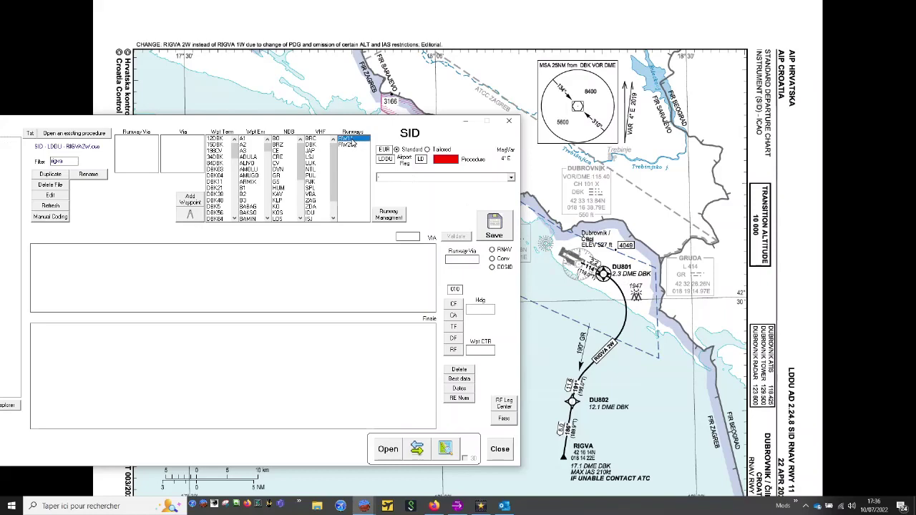
{"action": "left_click", "coordinate": [188, 217]}
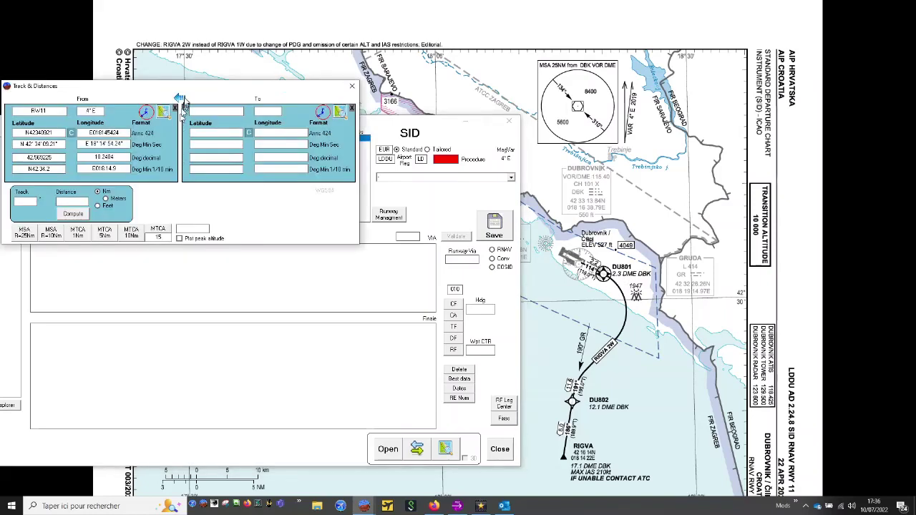
{"action": "left_click_drag", "start_coordinate": [187, 91], "coordinate": [302, 223]}
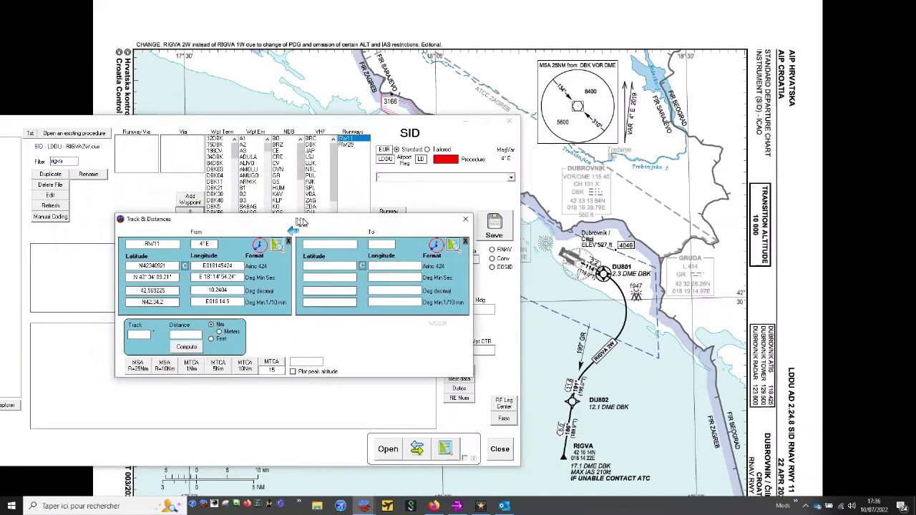
{"action": "left_click", "coordinate": [347, 145]}
{"action": "left_click", "coordinate": [184, 218]}
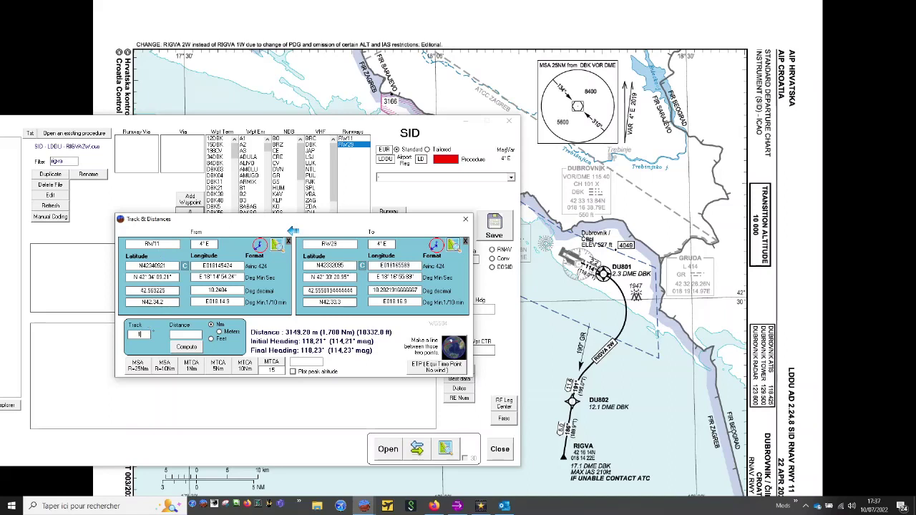
Step: Compute the point 5 Nm from RW11 on track 118.21° and plot the line between the two points on the map
{"action": "type", "text": "8.21"}
{"action": "key", "text": "BackSpace"}
{"action": "key", "text": "BackSpace"}
{"action": "key", "text": "BackSpace"}
{"action": "key", "text": "BackSpace"}
{"action": "key", "text": "BackSpace"}
{"action": "type", "text": "18.21"}
{"action": "left_click", "coordinate": [181, 336]}
{"action": "left_click", "coordinate": [187, 347]}
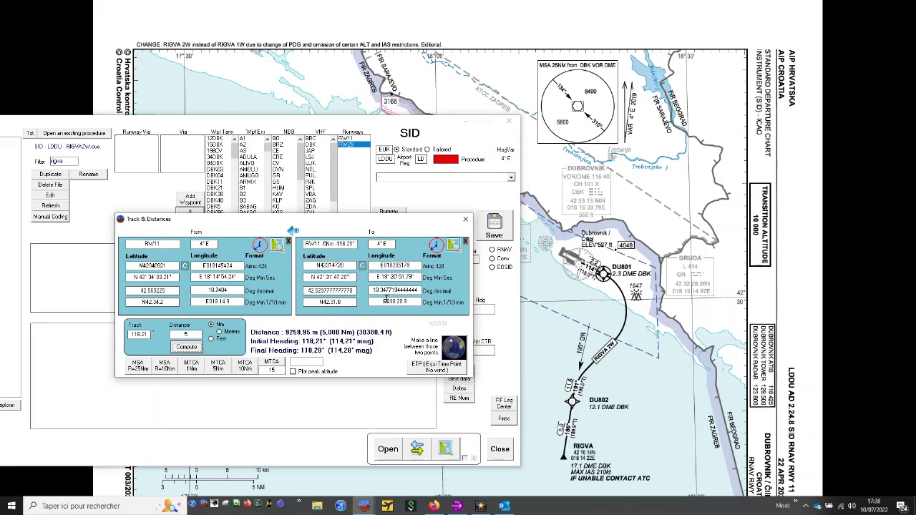
{"action": "left_click", "coordinate": [456, 351]}
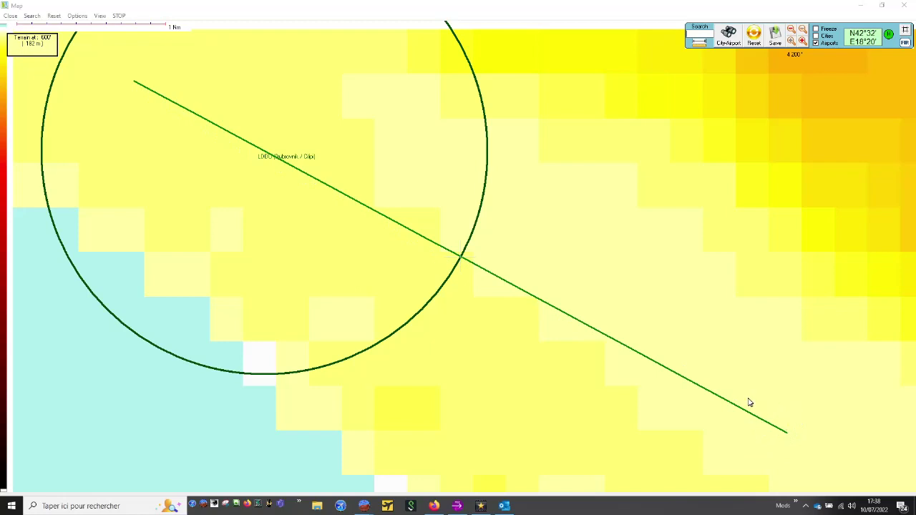
Step: Bring up the SID chart and examine which DME station and distance define waypoint DU801
{"action": "key", "text": "alt+Tab"}
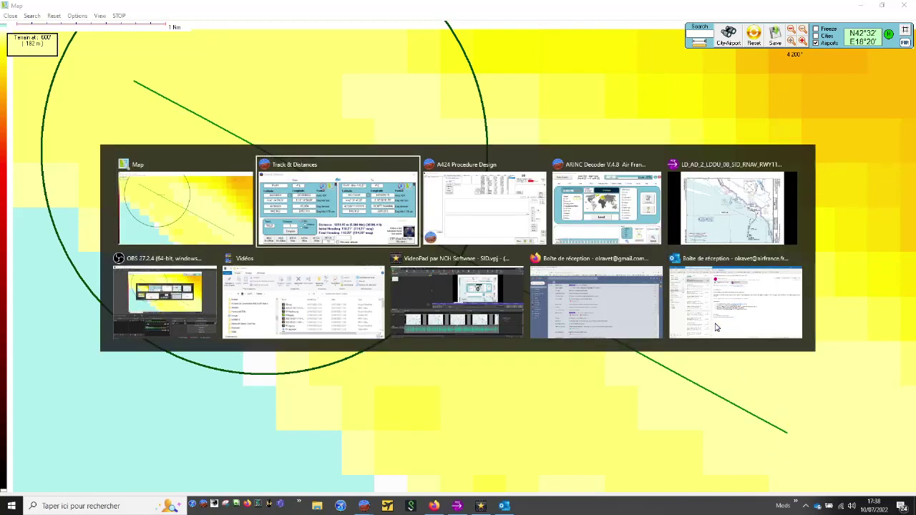
{"action": "key", "text": "alt+Tab"}
{"action": "key", "text": "alt+Tab"}
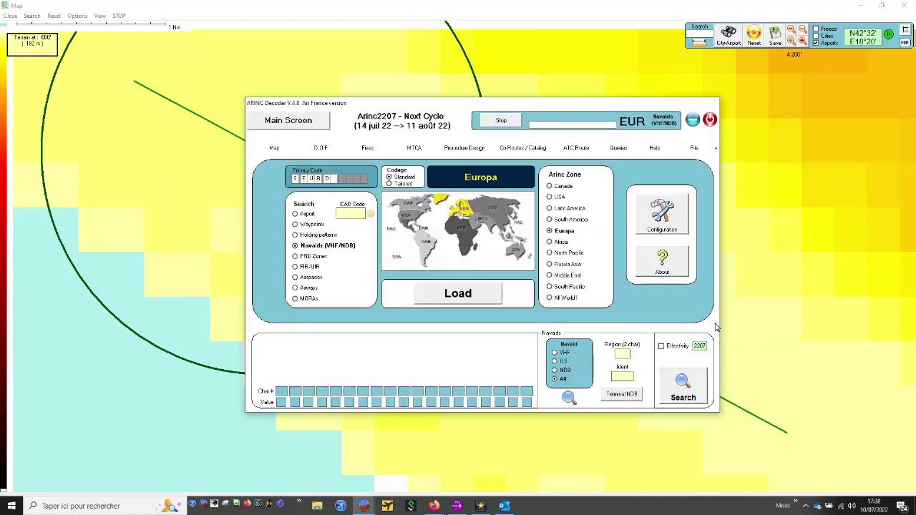
{"action": "key", "text": "alt+Tab"}
{"action": "key", "text": "alt+Tab"}
{"action": "key", "text": "alt+Tab"}
{"action": "key", "text": "alt+Tab"}
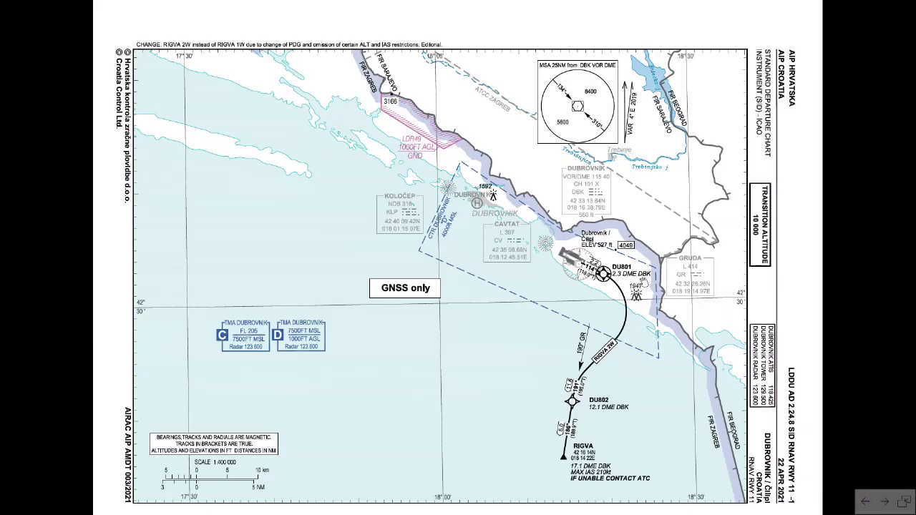
Step: Return to the decoder's main window, search the European navaids for ident DBK in region LD and open the Dubrovnik VOR-DME record
{"action": "key", "text": "alt+Tab"}
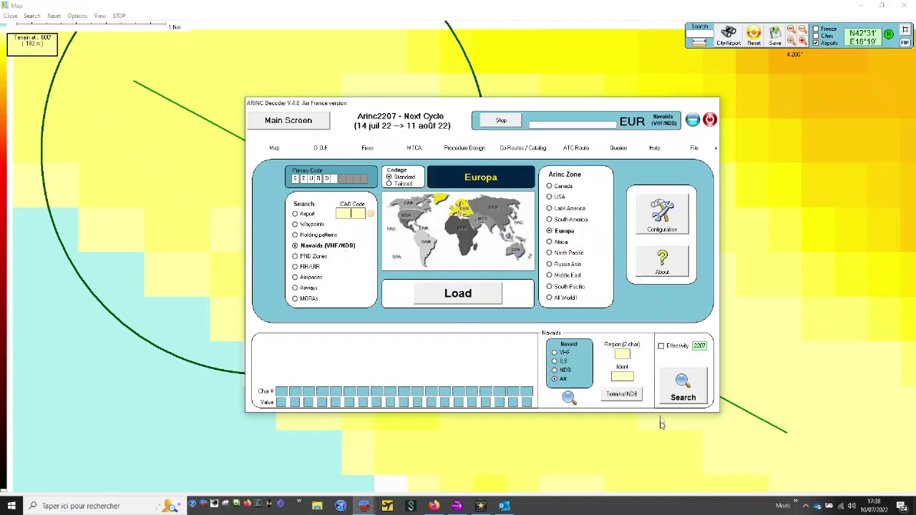
{"action": "type", "text": "dbk"}
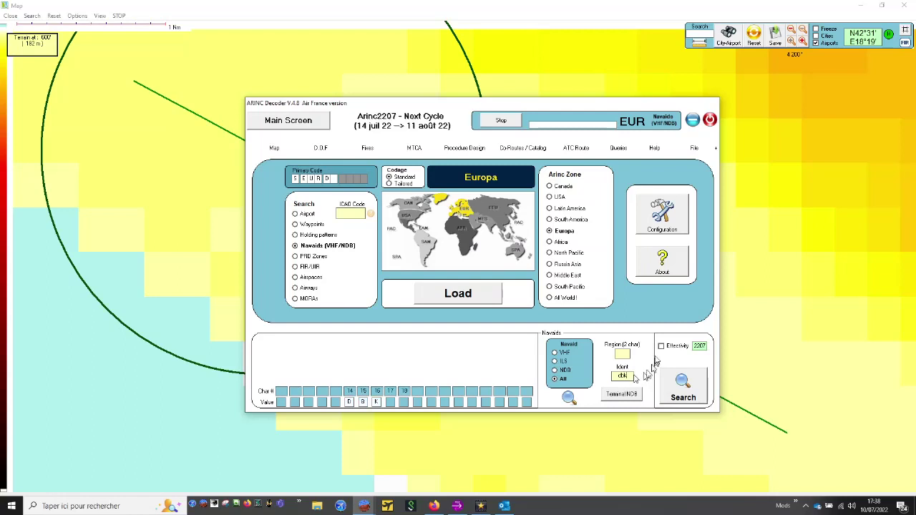
{"action": "left_click", "coordinate": [626, 352]}
{"action": "type", "text": "LD"}
{"action": "left_click", "coordinate": [450, 294]}
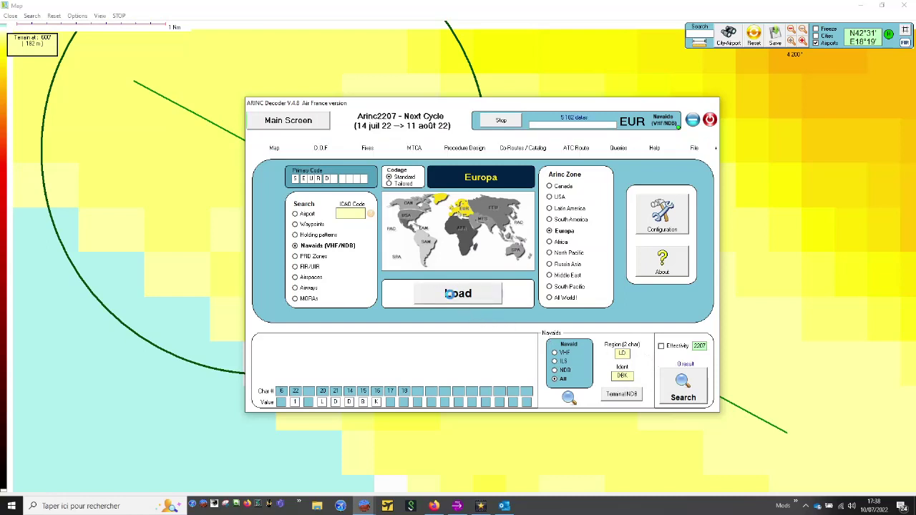
{"action": "left_click", "coordinate": [473, 188]}
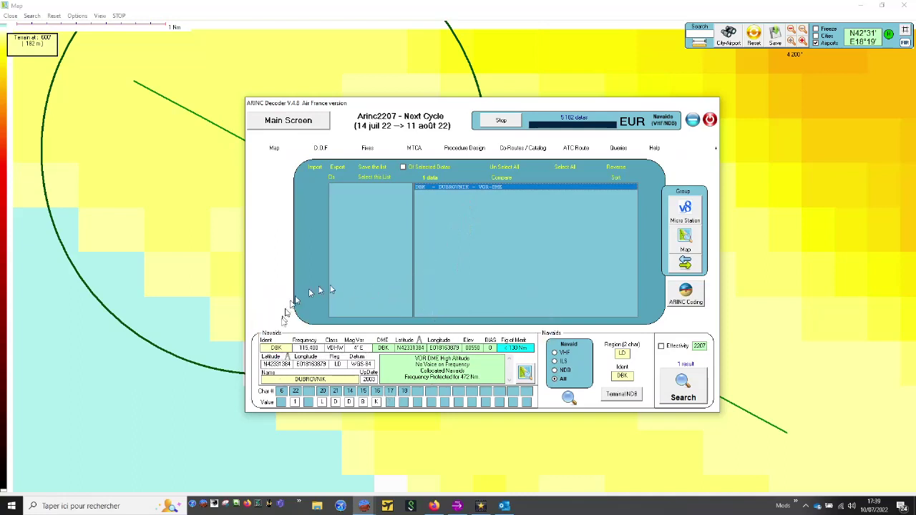
Step: Send the DBK coordinates to the To point of Track & Distances and plot a 2.3 Nm circle around DBK on the map
{"action": "mouse_move", "coordinate": [302, 362]}
{"action": "left_click", "coordinate": [420, 341]}
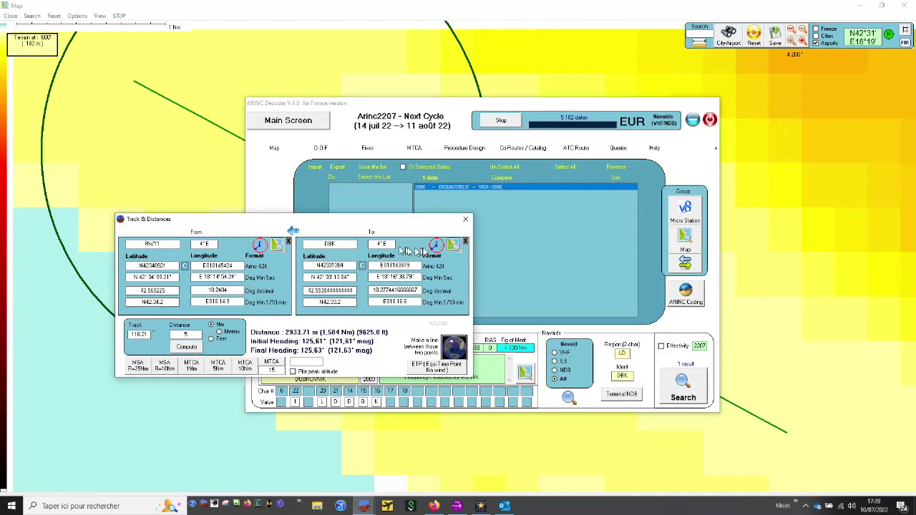
{"action": "left_click", "coordinate": [438, 246]}
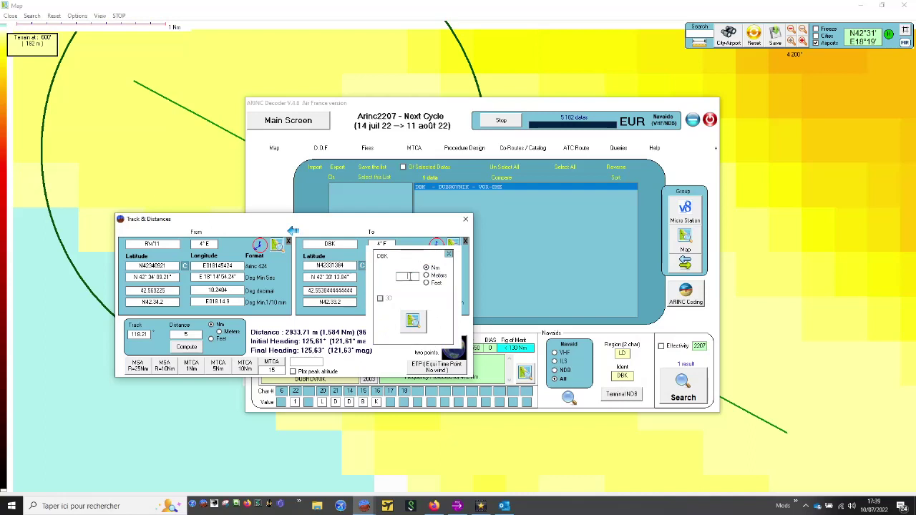
{"action": "type", "text": "2.3"}
{"action": "left_click", "coordinate": [413, 322]}
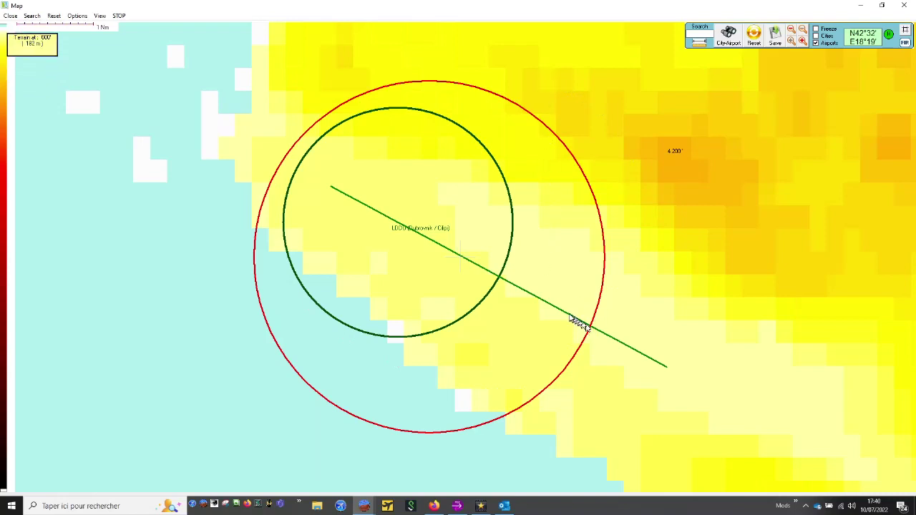
Step: Raise the map's grid precision and send the coordinates where the runway track line crosses the DBK circle to the To point of Track & Distances
{"action": "left_click_drag", "start_coordinate": [569, 312], "coordinate": [594, 337]}
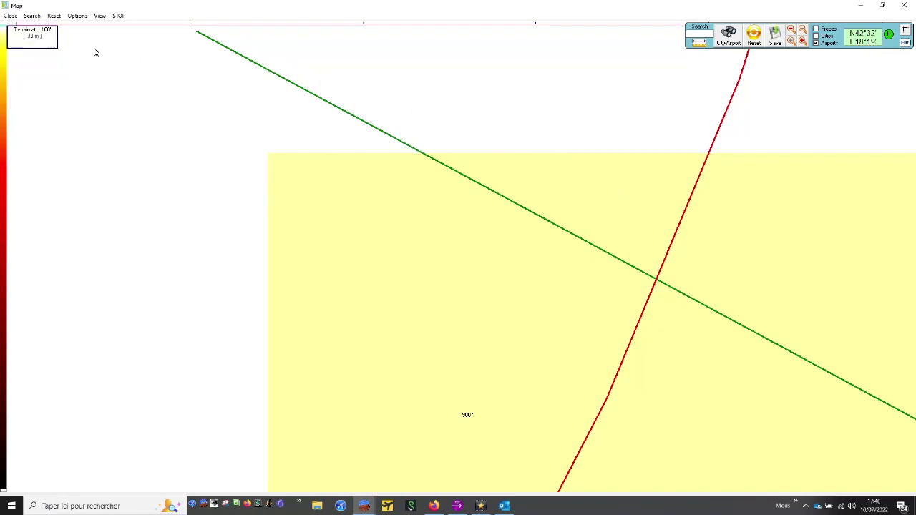
{"action": "left_click", "coordinate": [99, 15]}
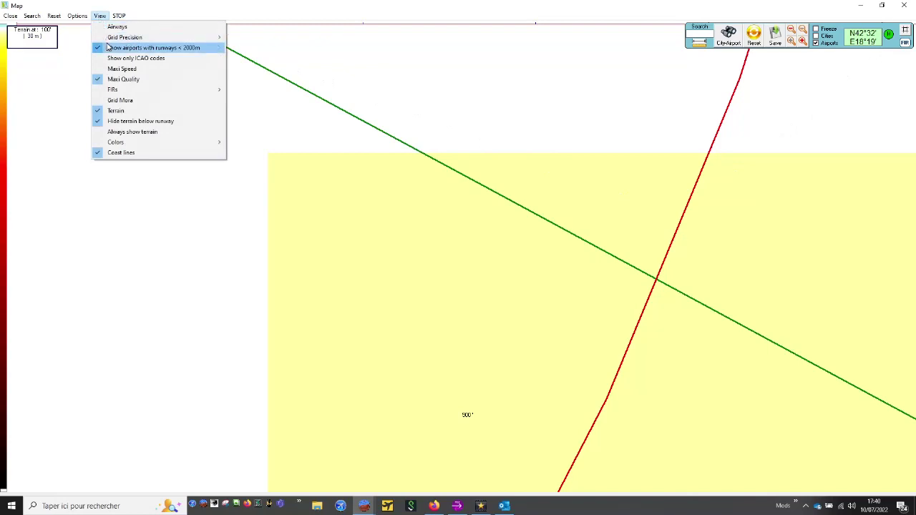
{"action": "mouse_move", "coordinate": [154, 37]}
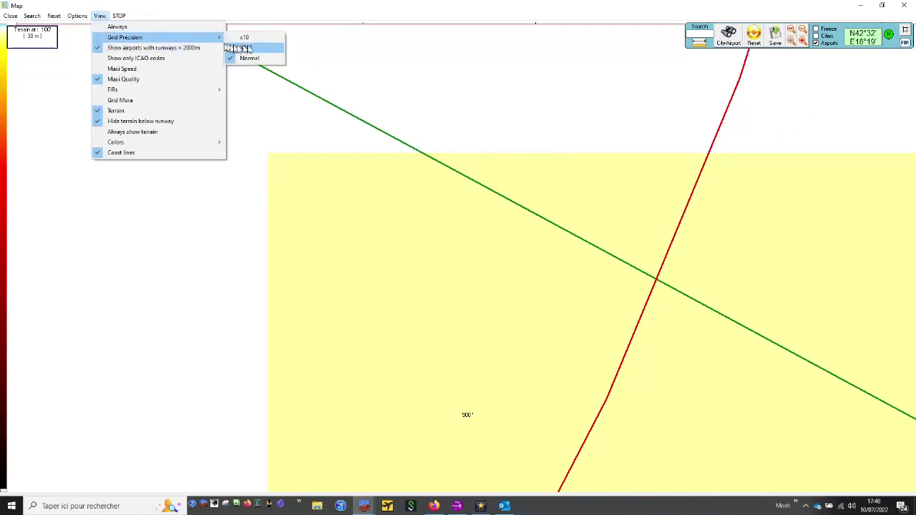
{"action": "left_click", "coordinate": [266, 41]}
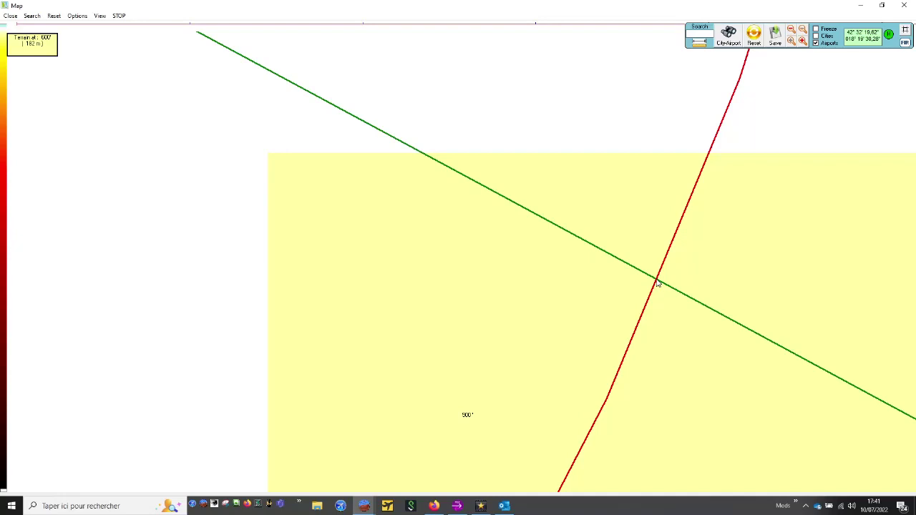
{"action": "left_click", "coordinate": [866, 28]}
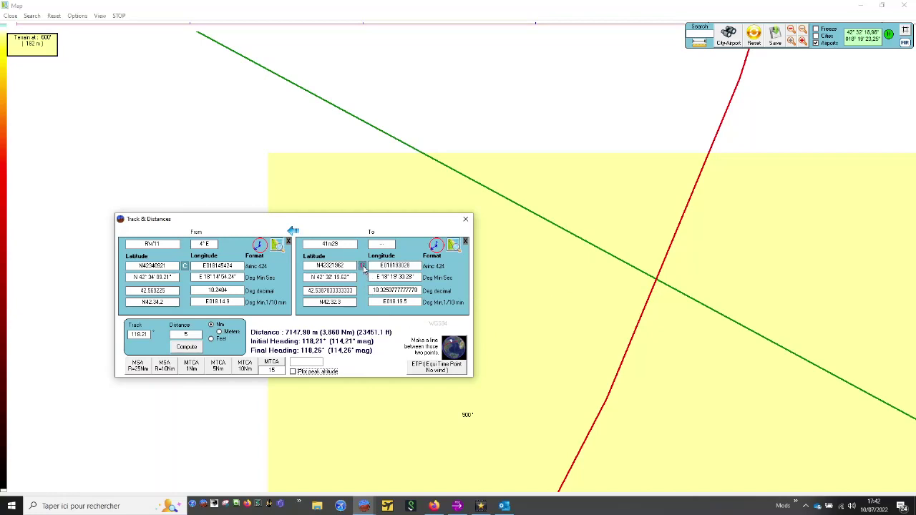
Step: Return to the procedure design window and start a new waypoint named DU801
{"action": "mouse_move", "coordinate": [364, 503]}
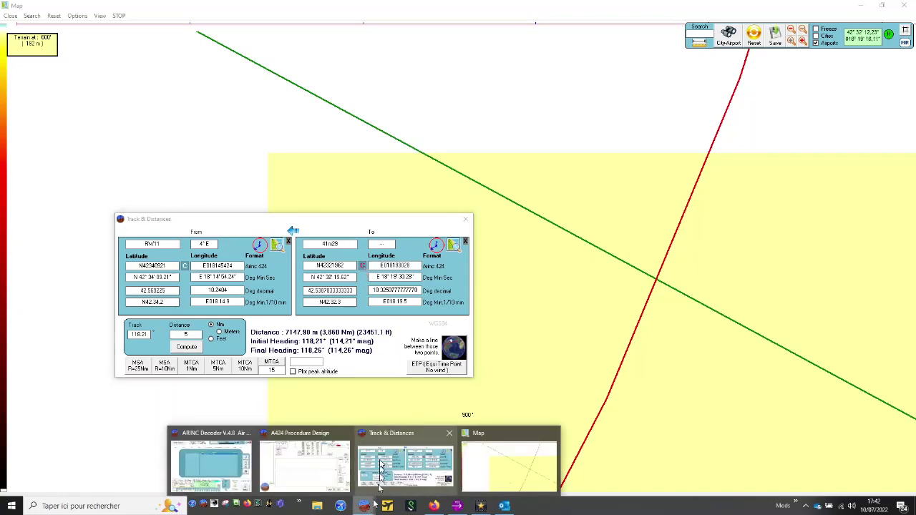
{"action": "left_click", "coordinate": [311, 436]}
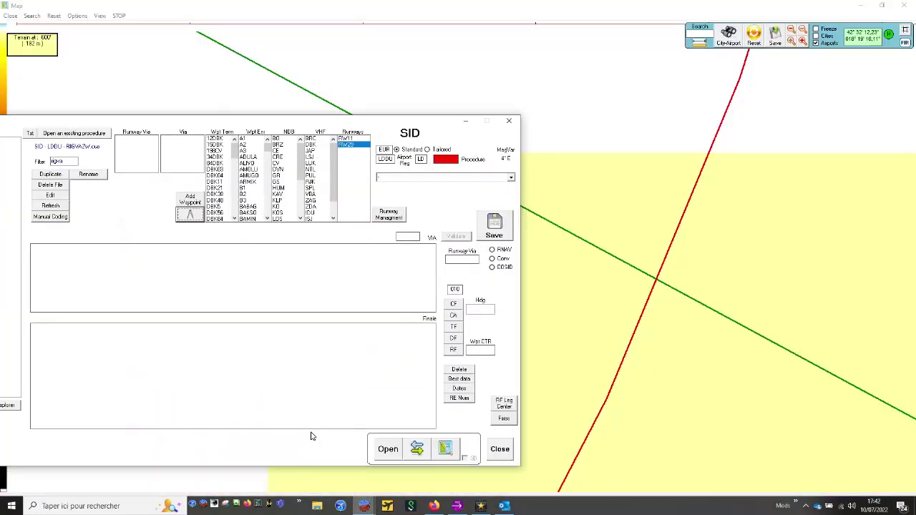
{"action": "left_click", "coordinate": [190, 199]}
{"action": "double_click", "coordinate": [132, 193]}
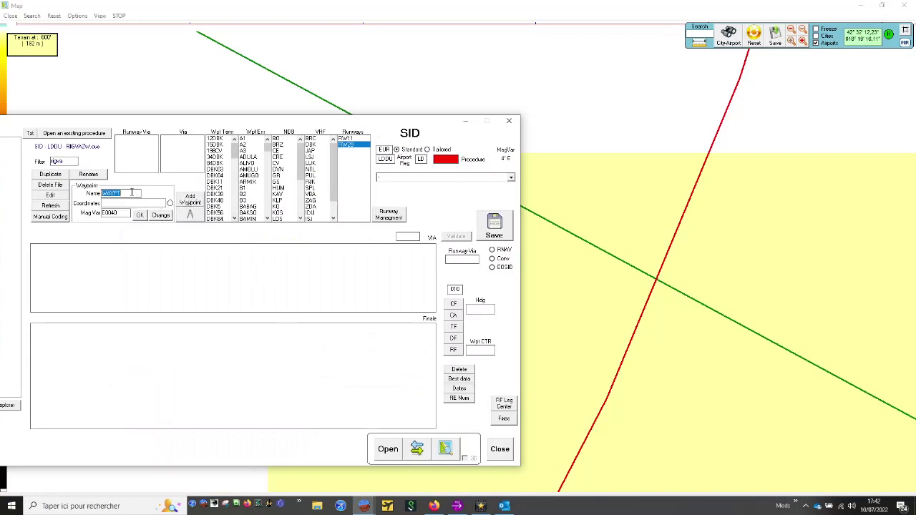
{"action": "type", "text": "DU801"}
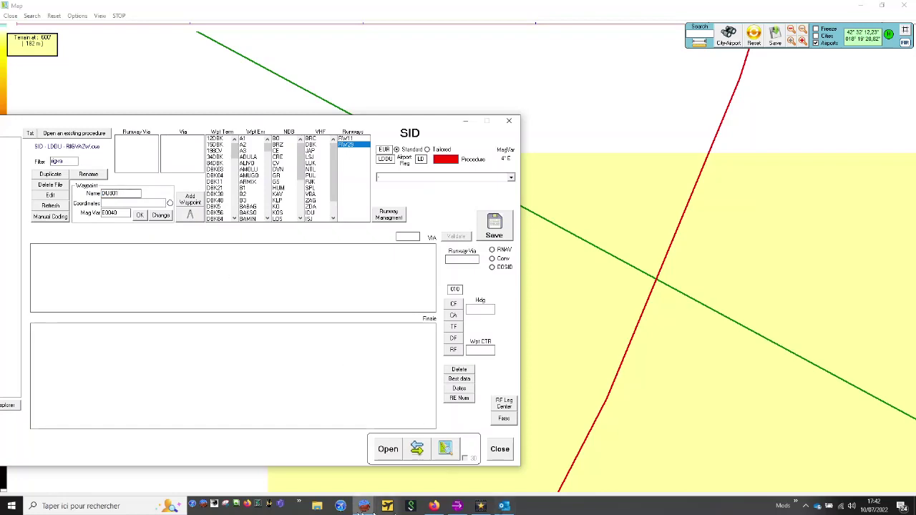
Step: Recheck the chart, then paste the copied coordinates N42321962E018193028 into the new waypoint's entry and submit it
{"action": "left_click", "coordinate": [458, 506]}
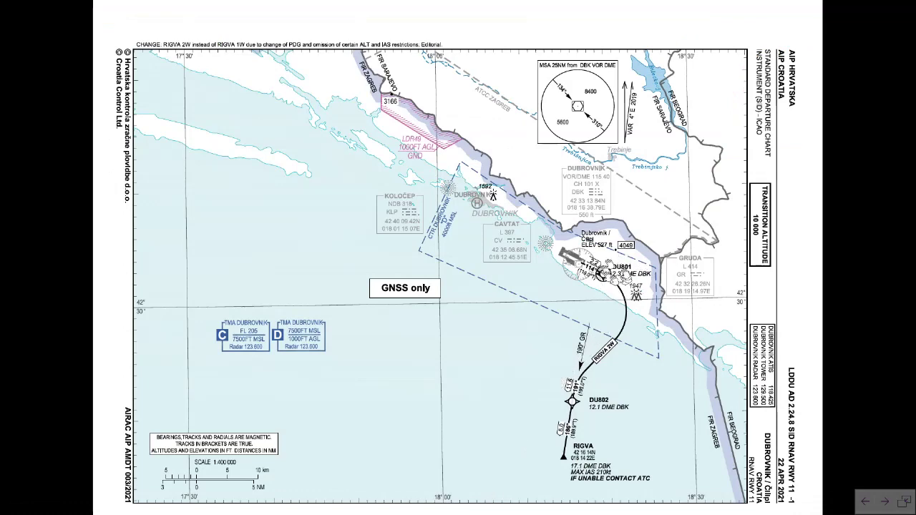
{"action": "key", "text": "alt+Tab"}
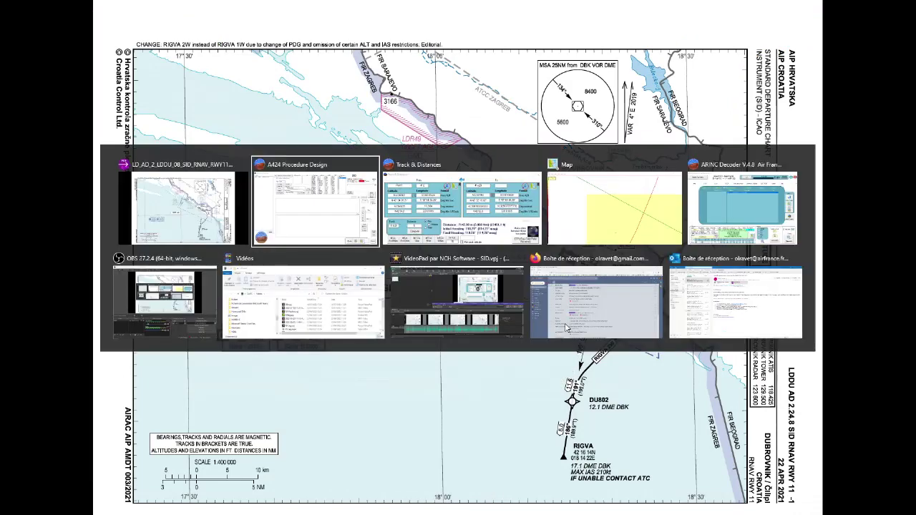
{"action": "left_click", "coordinate": [119, 203]}
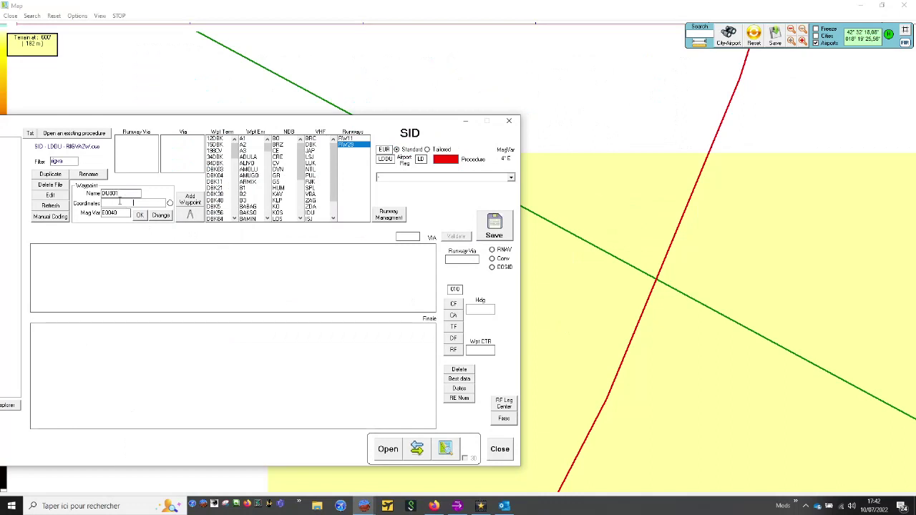
{"action": "key", "text": "ctrl+v"}
{"action": "left_click", "coordinate": [141, 216]}
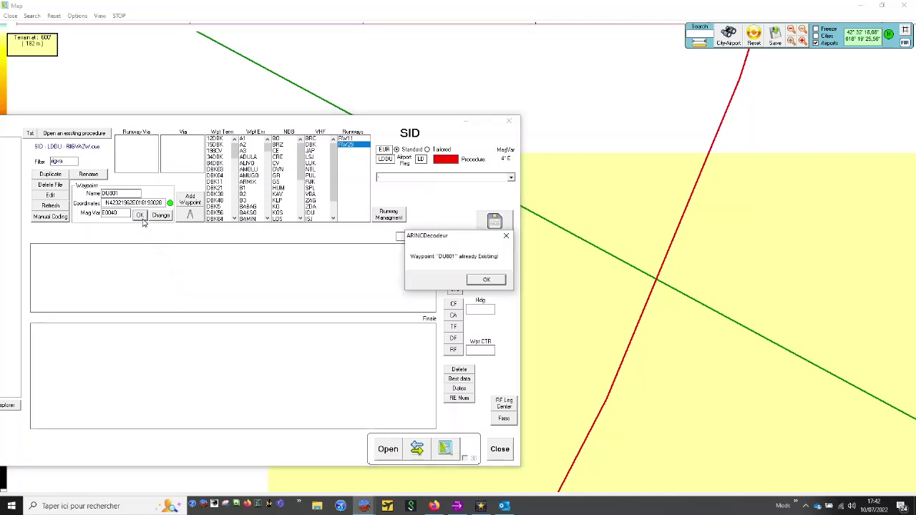
{"action": "key", "text": "Return"}
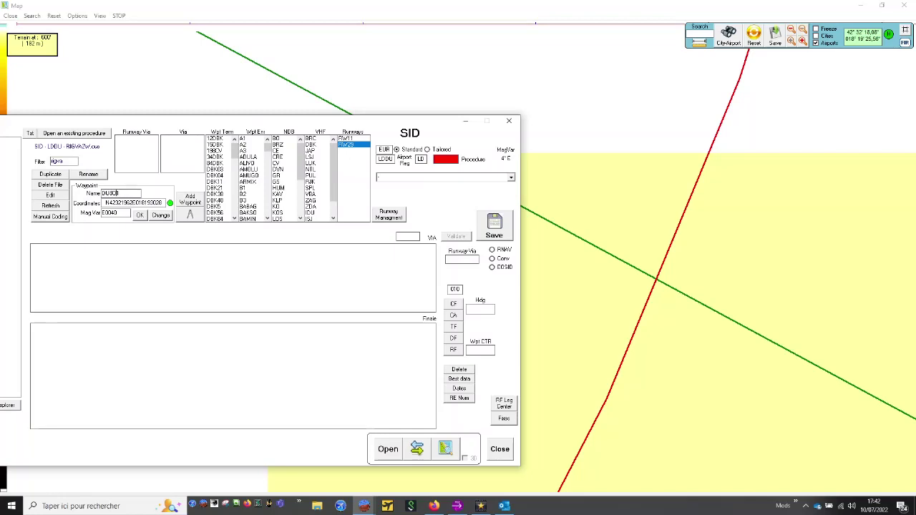
{"action": "left_click", "coordinate": [140, 215]}
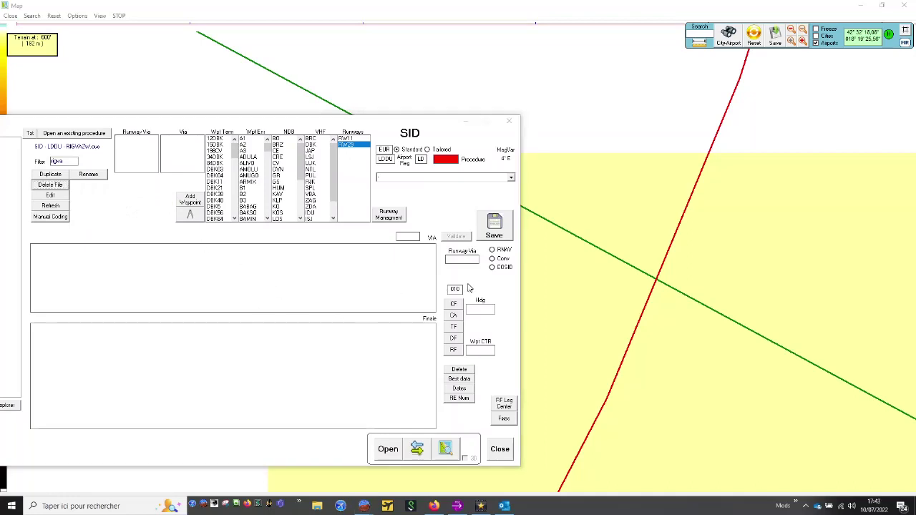
Step: Close the map and check the waypoint coordinates published with the SID chart before returning to the procedure design window
{"action": "left_click", "coordinate": [904, 7]}
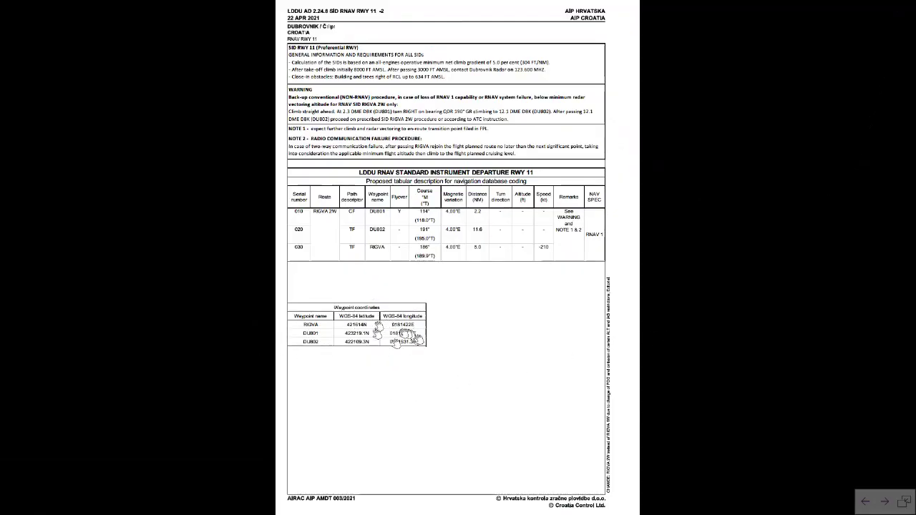
{"action": "scroll", "coordinate": [388, 334], "scroll_direction": "up", "scroll_amount": 1}
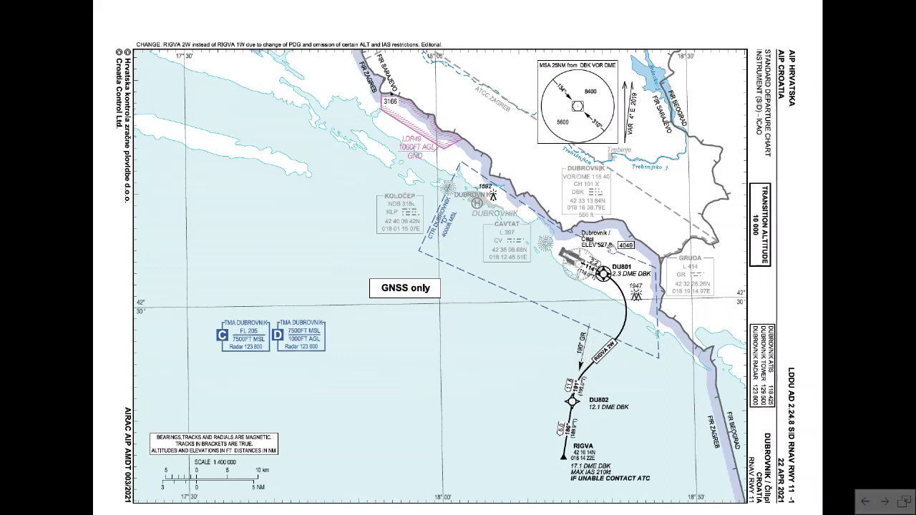
{"action": "key", "text": "alt+Tab"}
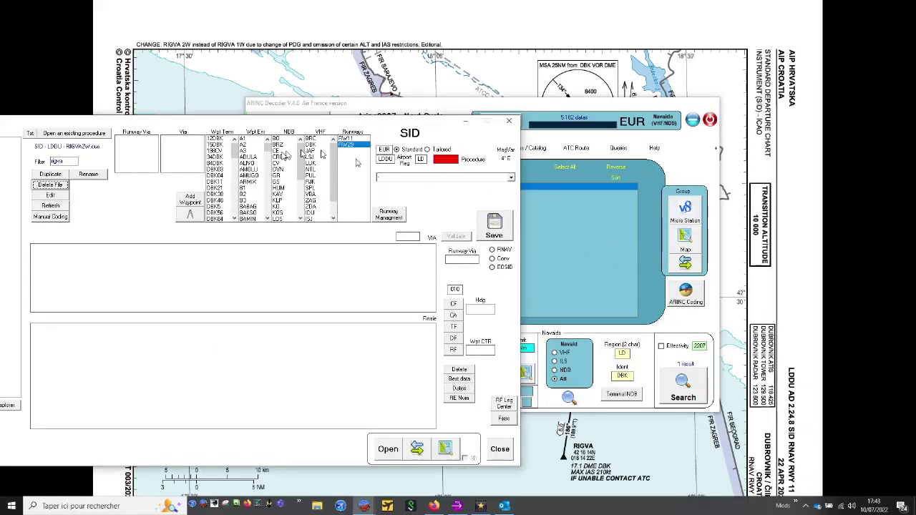
Step: Select the GR beacon among the NDBs and transfer its coordinates to the From point of Track & Distances
{"action": "left_click_drag", "start_coordinate": [302, 156], "coordinate": [302, 161]}
{"action": "left_click", "coordinate": [284, 164]}
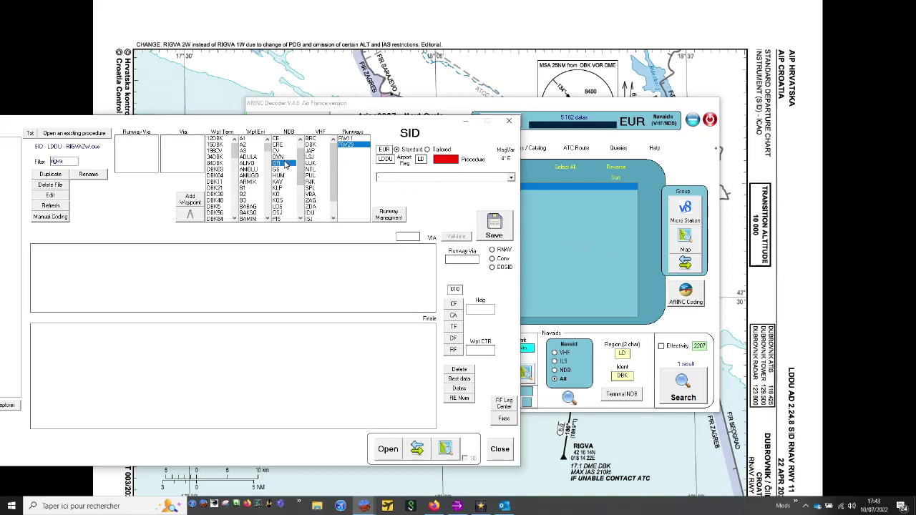
{"action": "left_click", "coordinate": [198, 217]}
{"action": "left_click", "coordinate": [293, 230]}
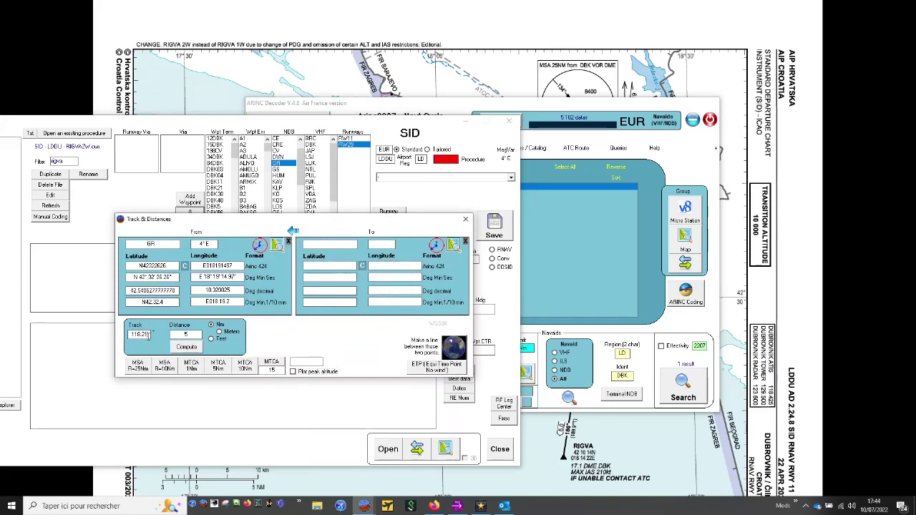
Step: Enter 190 as the track from GR and check the magnetic variation on the SID chart
{"action": "left_click_drag", "start_coordinate": [148, 335], "coordinate": [130, 335]}
{"action": "type", "text": "190"}
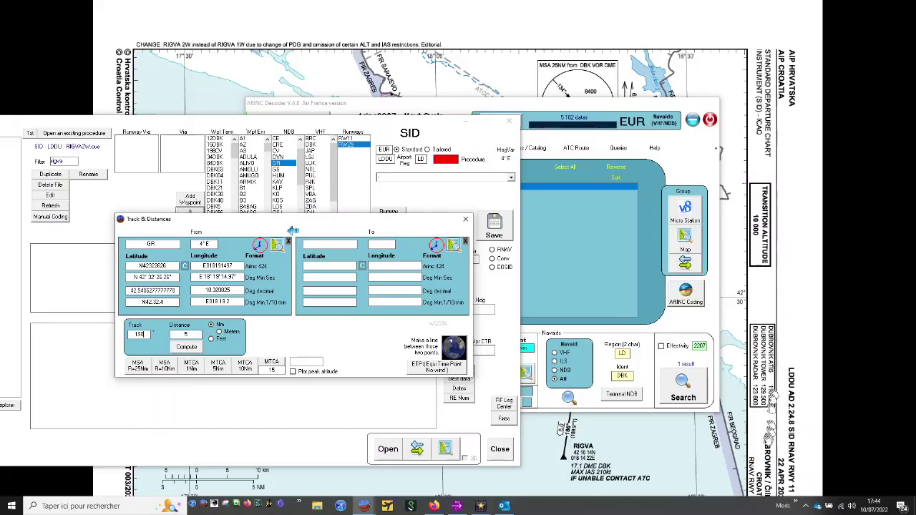
{"action": "left_click", "coordinate": [769, 434]}
{"action": "left_click", "coordinate": [722, 328]}
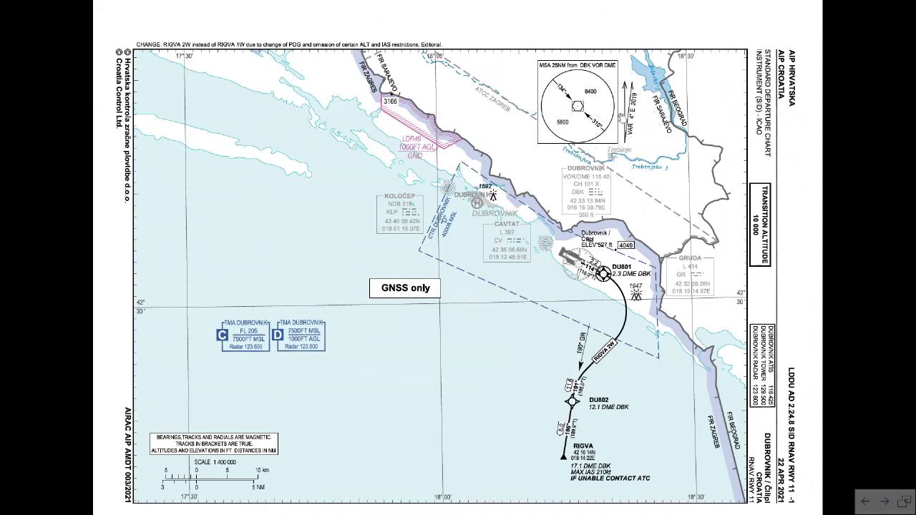
{"action": "key", "text": "alt+Tab"}
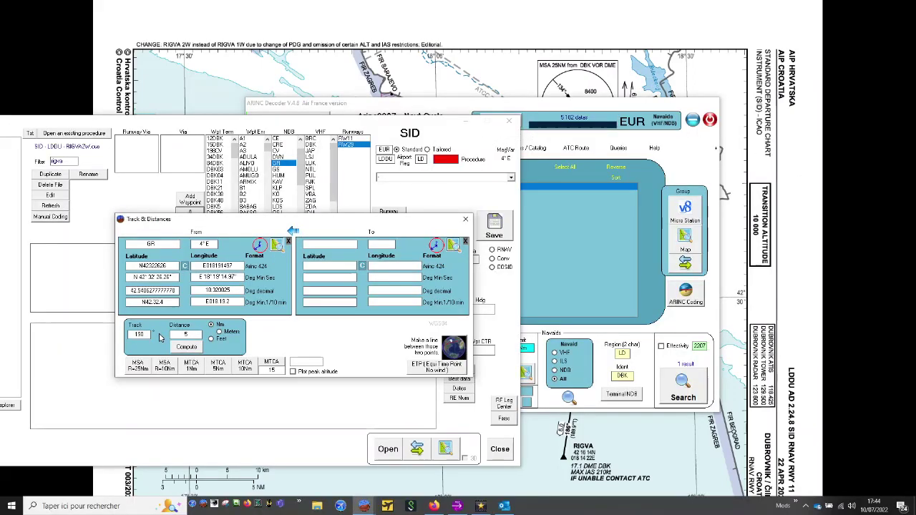
Step: Set the track to 194° and the distance to 15 Nm, compute the end point and draw the line from GR on the map
{"action": "key", "text": "BackSpace"}
{"action": "type", "text": "4"}
{"action": "double_click", "coordinate": [196, 332]}
{"action": "left_click", "coordinate": [188, 348]}
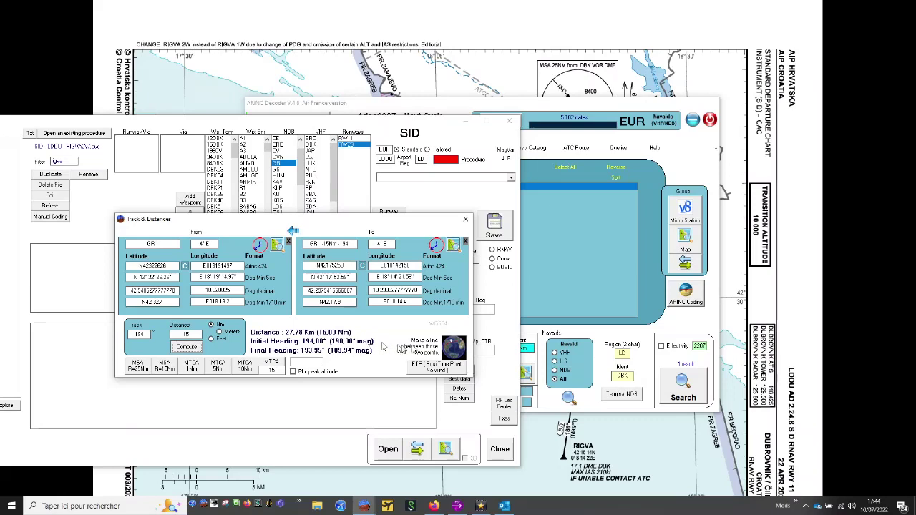
{"action": "left_click", "coordinate": [461, 346]}
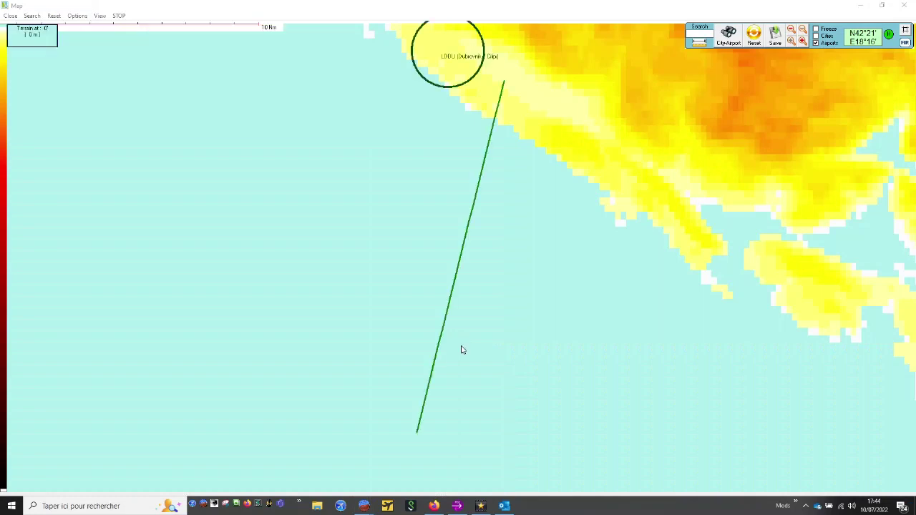
Step: Send the DBK coordinates from the decoder to the To point of Track & Distances and plot a 12.1 Nm circle around DBK
{"action": "key", "text": "alt+Tab"}
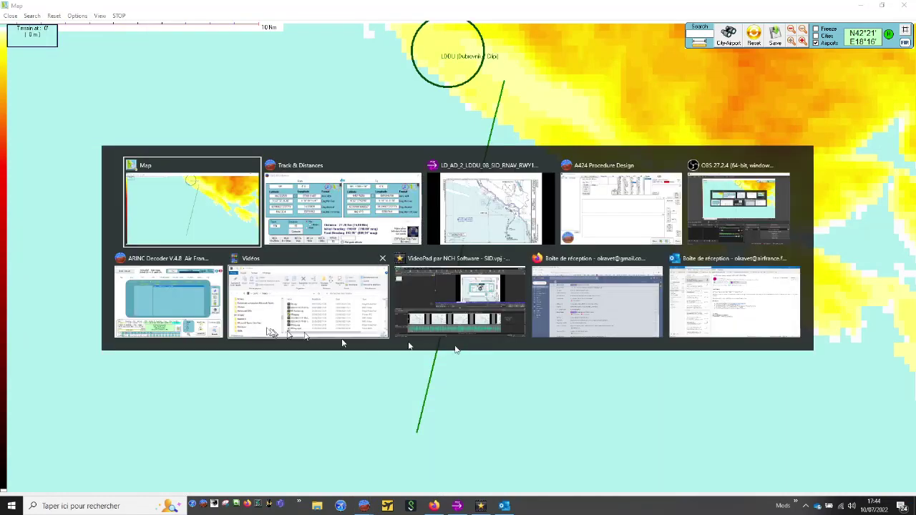
{"action": "left_click", "coordinate": [190, 291]}
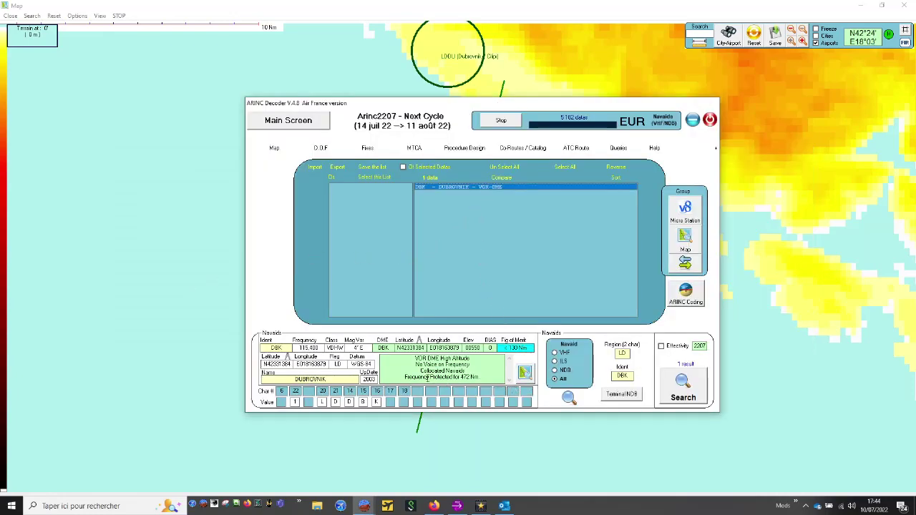
{"action": "left_click", "coordinate": [418, 343]}
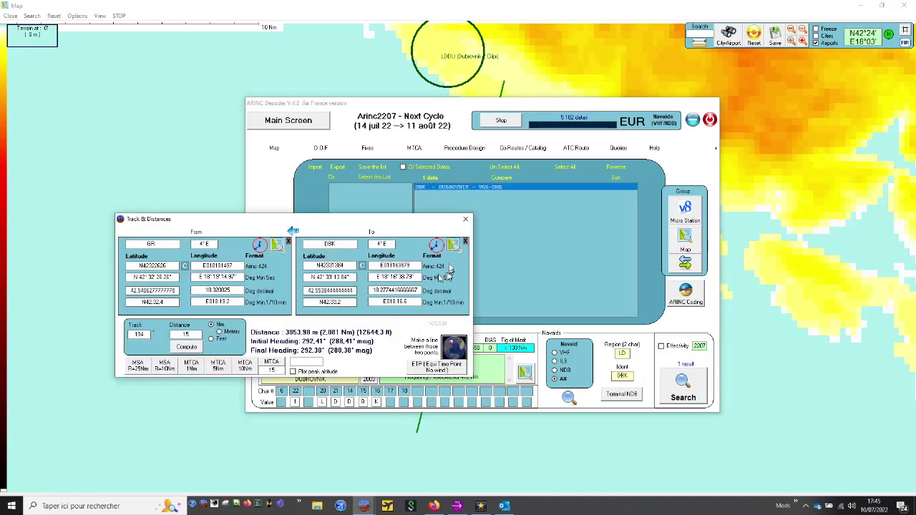
{"action": "left_click", "coordinate": [437, 247]}
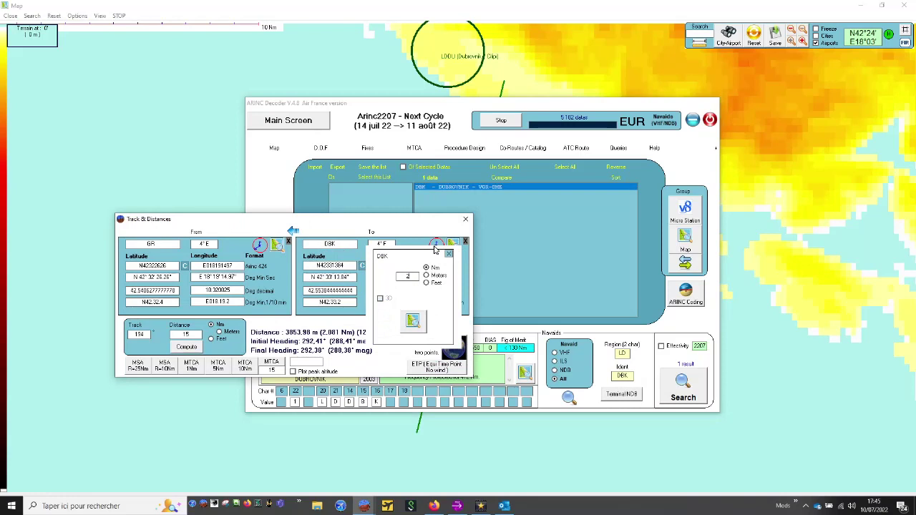
{"action": "type", "text": "12.1"}
{"action": "left_click", "coordinate": [413, 320]}
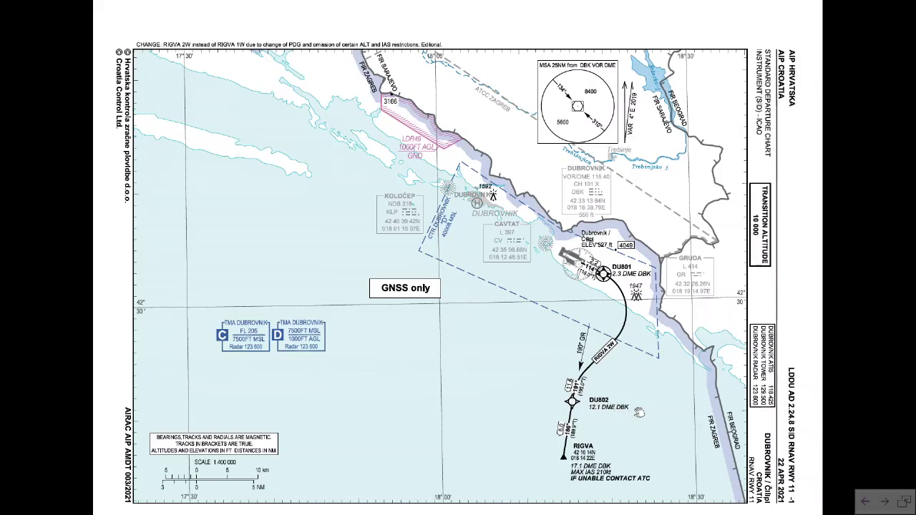
Step: On the map, send the coordinates where the GR track line crosses the 12.1 Nm DBK circle to the To point of Track & Distances
{"action": "key", "text": "alt+Tab"}
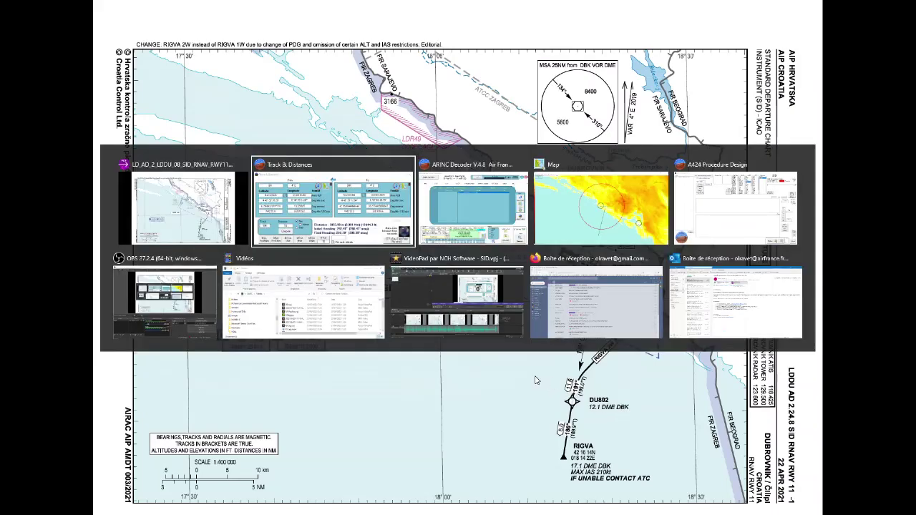
{"action": "key", "text": "alt+Tab"}
{"action": "key", "text": "alt+Tab"}
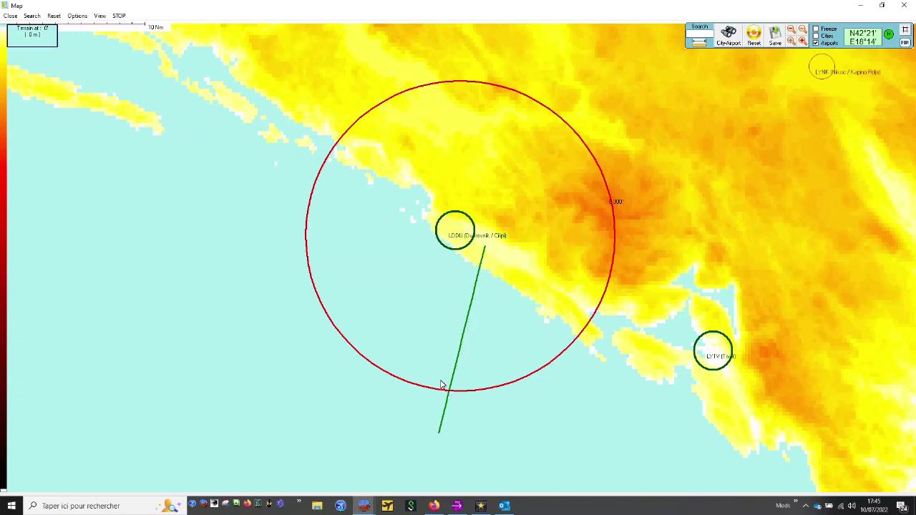
{"action": "left_click_drag", "start_coordinate": [440, 381], "coordinate": [447, 395]}
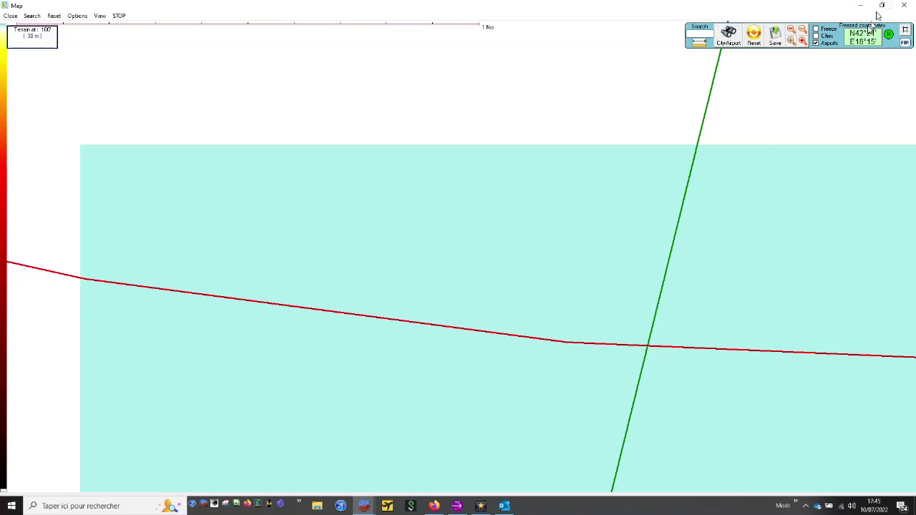
{"action": "left_click", "coordinate": [869, 33]}
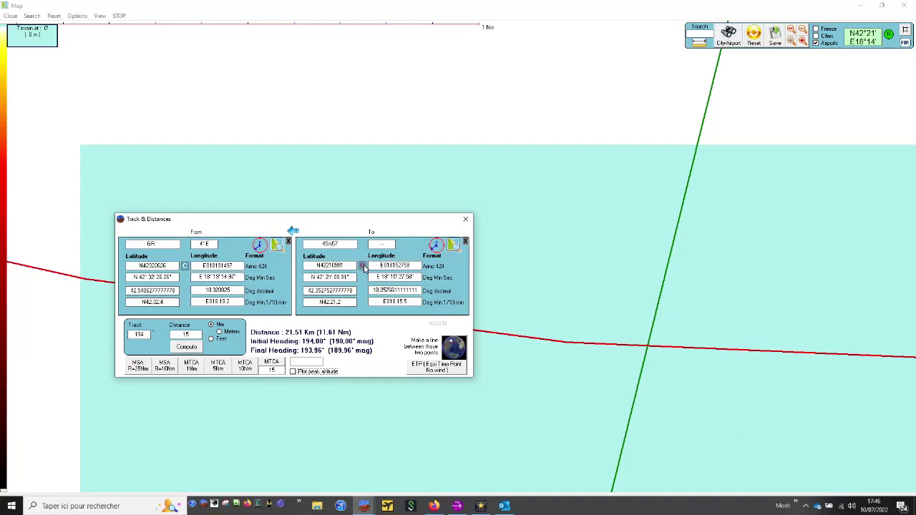
Step: Add waypoint DU802 in the procedure design with the copied coordinates N42210991E018152758
{"action": "key", "text": "alt+Tab"}
{"action": "key", "text": "alt+Tab"}
{"action": "key", "text": "alt+Tab"}
{"action": "key", "text": "alt+Tab"}
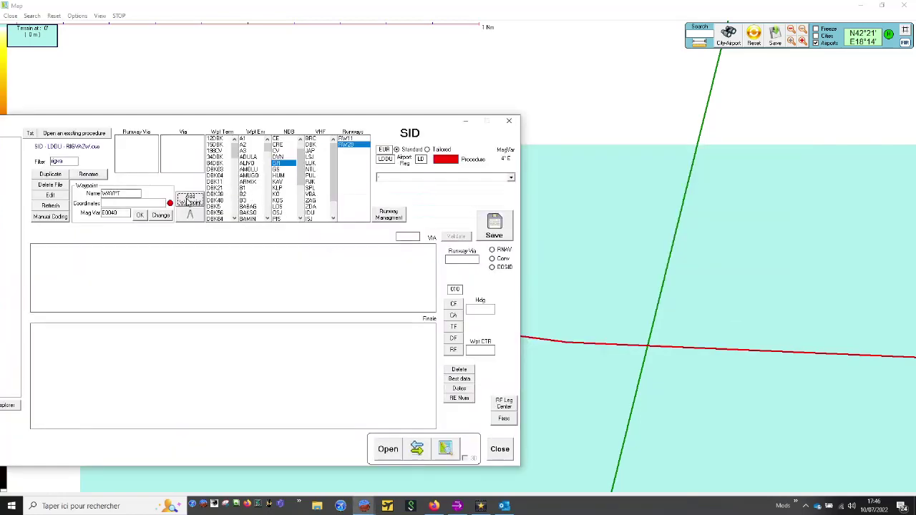
{"action": "double_click", "coordinate": [125, 193]}
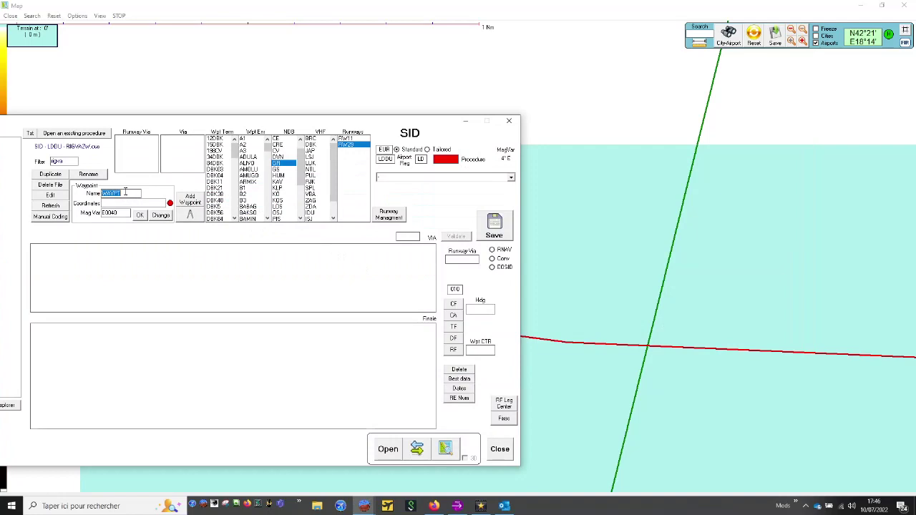
{"action": "type", "text": "DU802"}
{"action": "left_click", "coordinate": [121, 204]}
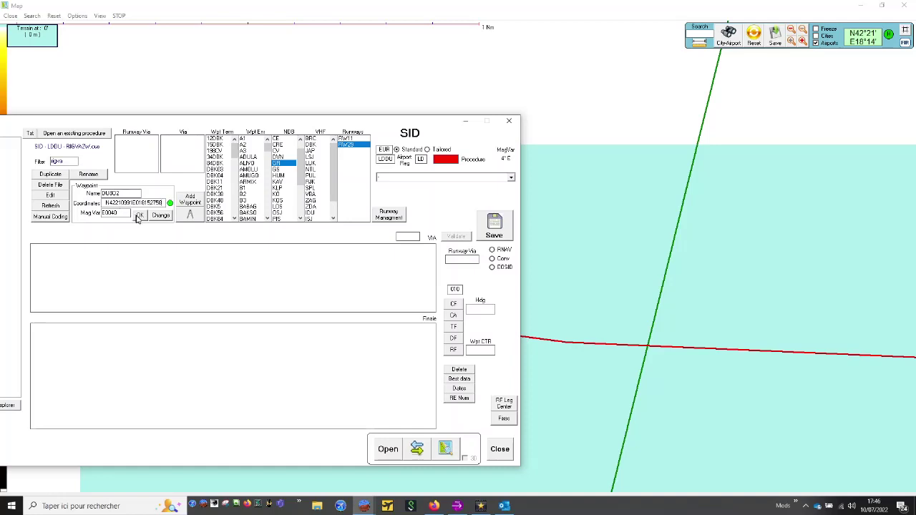
{"action": "left_click", "coordinate": [138, 215]}
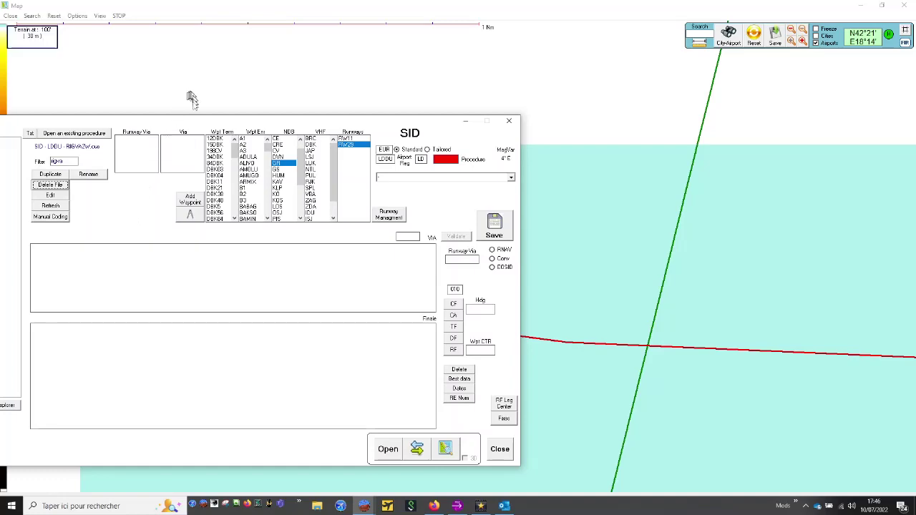
Step: Move the procedure design window fully into view and locate DU801 and DU802 in the terminal waypoint list
{"action": "left_click_drag", "start_coordinate": [192, 123], "coordinate": [306, 94]}
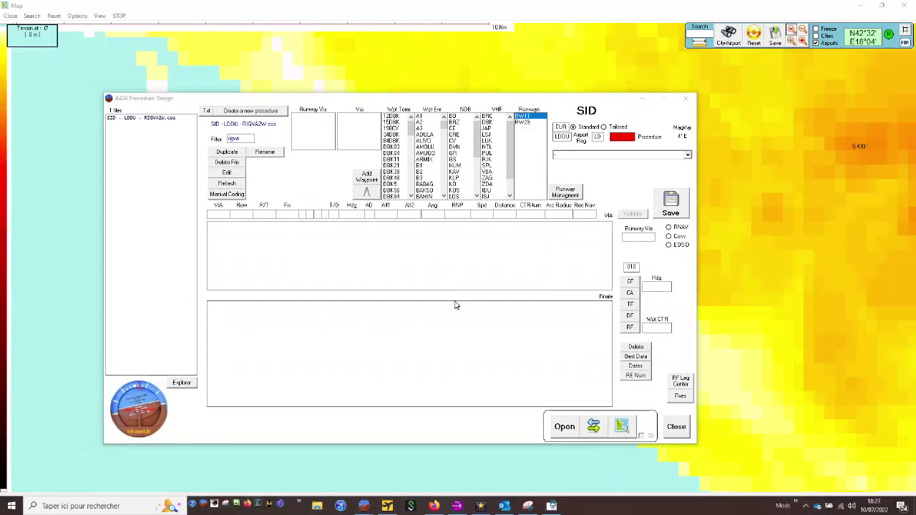
{"action": "left_click_drag", "start_coordinate": [409, 123], "coordinate": [403, 185]}
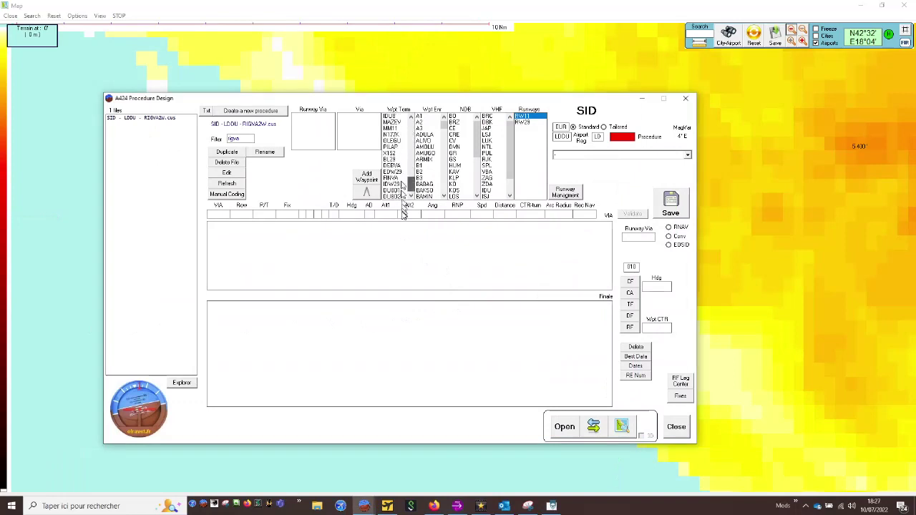
Step: Add a TF leg to terminal waypoint DU801 with RW11 as the runway via
{"action": "left_click", "coordinate": [399, 191]}
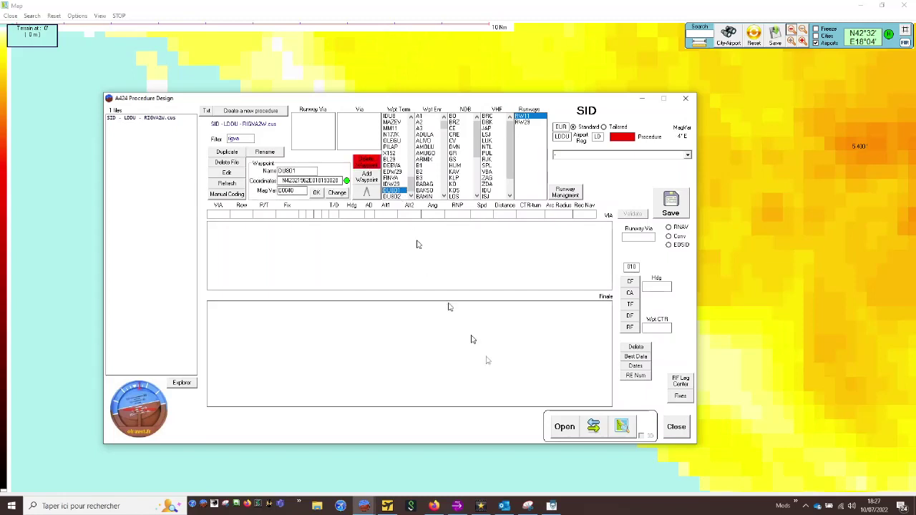
{"action": "left_click", "coordinate": [629, 304]}
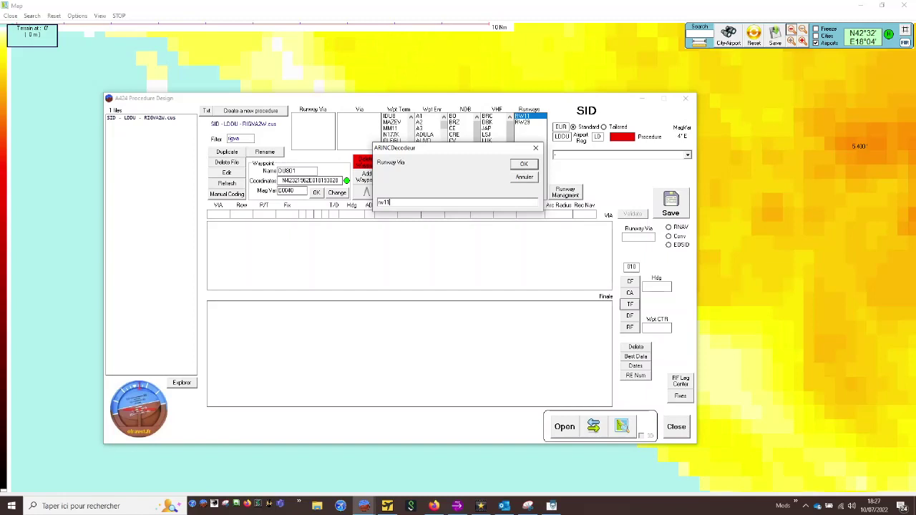
{"action": "type", "text": "rw11"}
{"action": "left_click", "coordinate": [524, 165]}
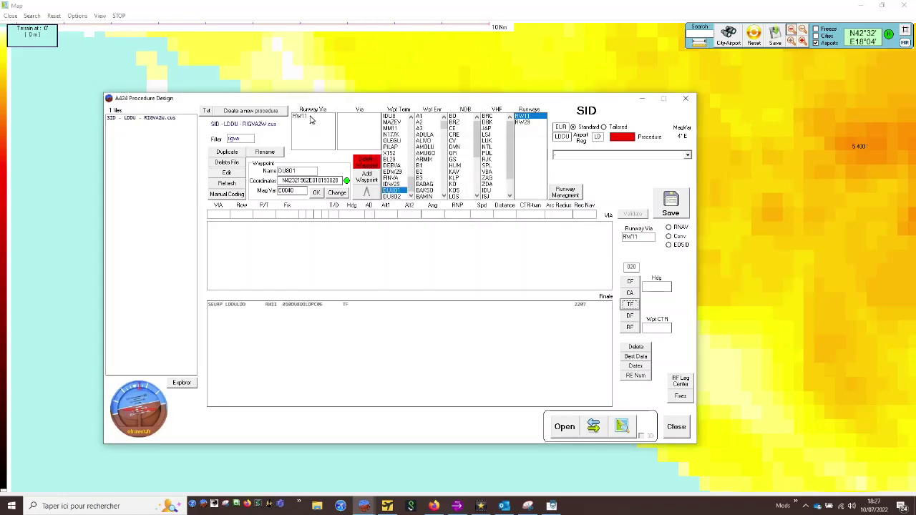
Step: Change the path terminator of the first leg to IF and validate the row
{"action": "left_click", "coordinate": [321, 305]}
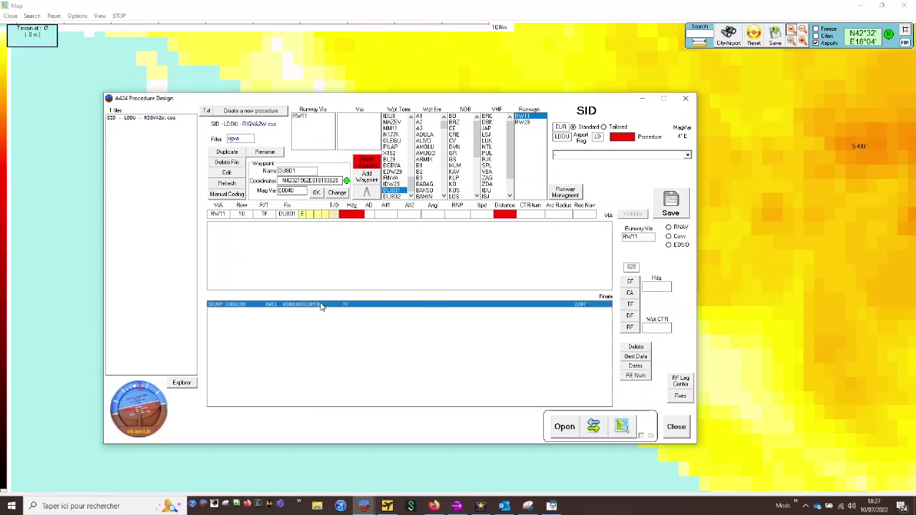
{"action": "left_click", "coordinate": [264, 213]}
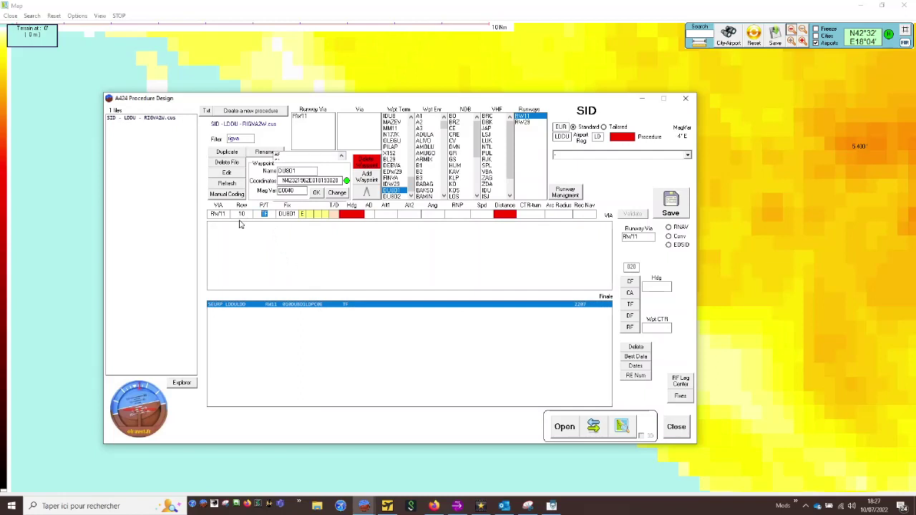
{"action": "key", "text": "BackSpace"}
{"action": "key", "text": "Return"}
{"action": "left_click", "coordinate": [632, 216]}
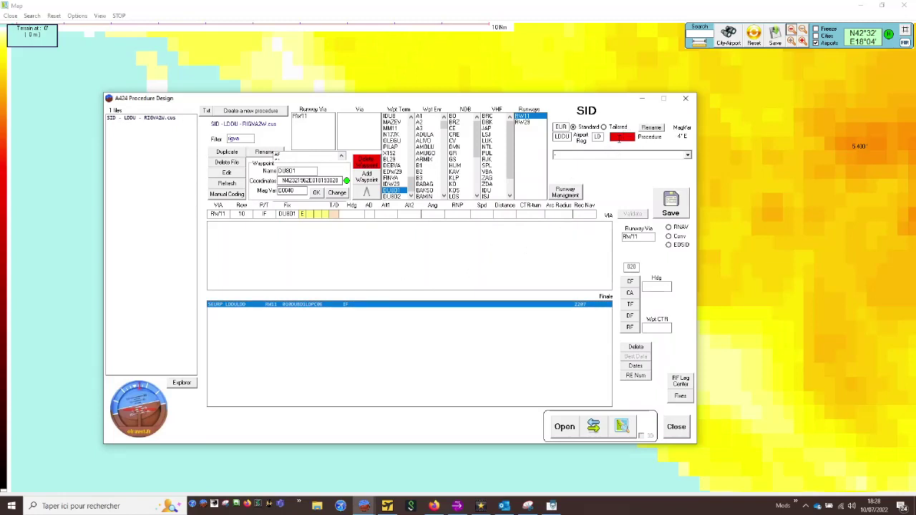
Step: Name the procedure RIGVA2W, apply the name to the coded leg and save the file
{"action": "left_click", "coordinate": [619, 138]}
{"action": "type", "text": "RIGVA2W"}
{"action": "left_click", "coordinate": [659, 130]}
{"action": "left_click", "coordinate": [659, 131]}
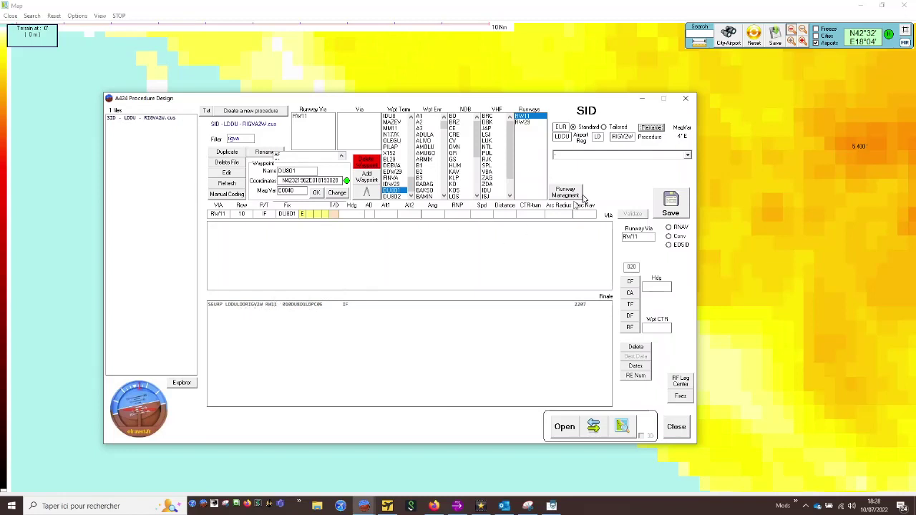
{"action": "left_click", "coordinate": [678, 207]}
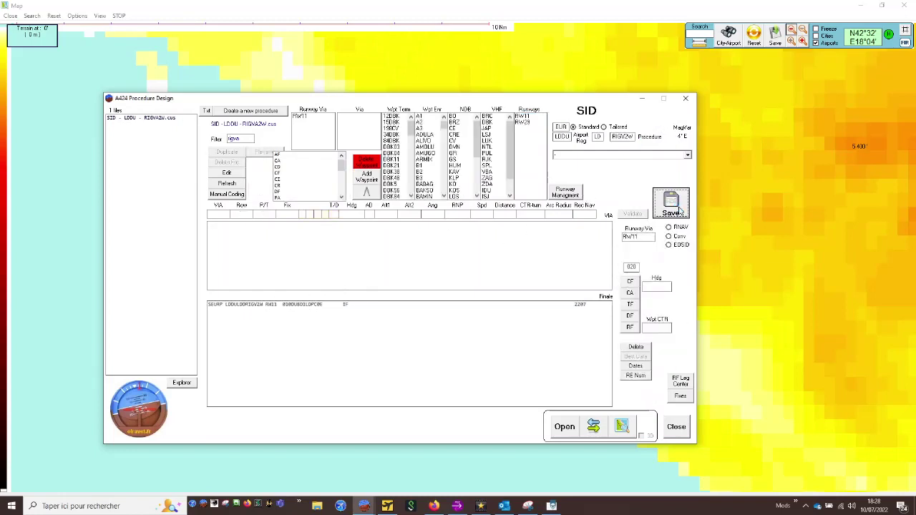
Step: Change the fix of the initial IF leg to RW11 and validate the row
{"action": "left_click", "coordinate": [284, 307]}
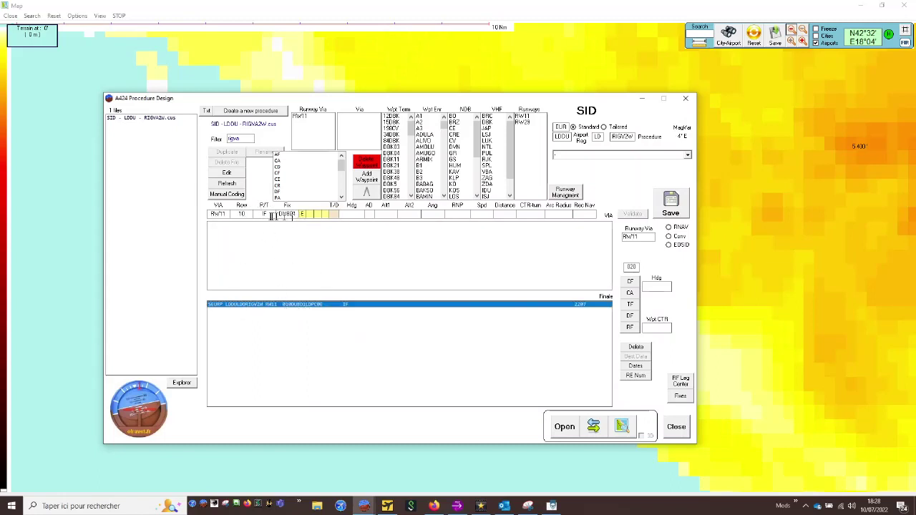
{"action": "left_click", "coordinate": [299, 214]}
{"action": "left_click_drag", "start_coordinate": [297, 214], "coordinate": [267, 215]}
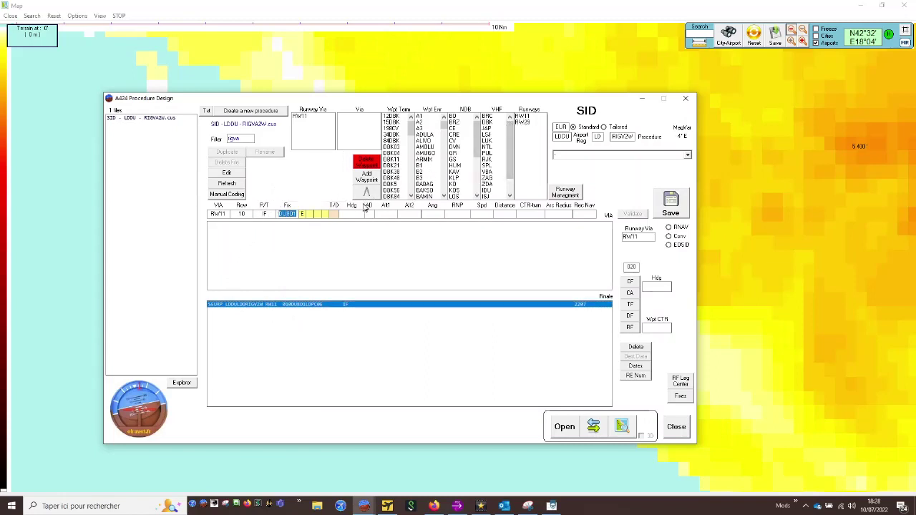
{"action": "type", "text": "rw11"}
{"action": "left_click", "coordinate": [287, 207]}
{"action": "left_click", "coordinate": [632, 214]}
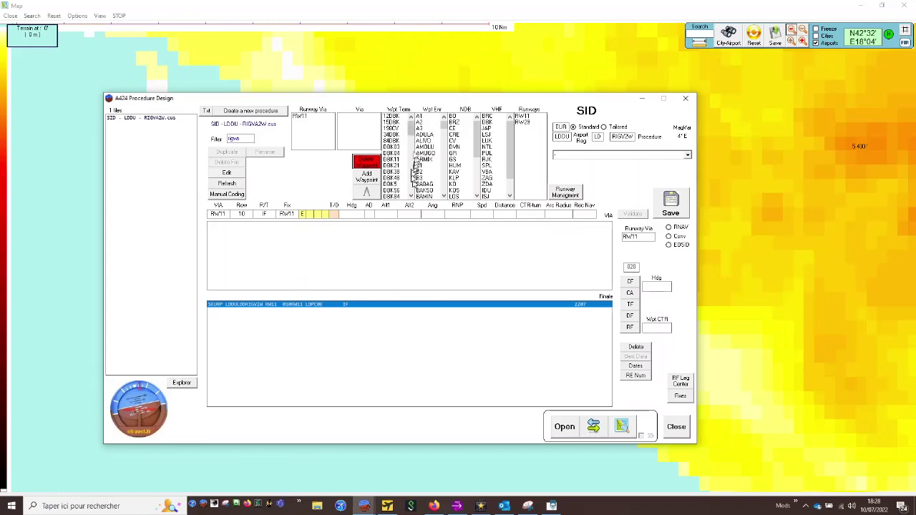
Step: Add a TF leg to DU801 followed by a DF leg to DU802 from the terminal waypoints
{"action": "left_click_drag", "start_coordinate": [413, 136], "coordinate": [409, 190]}
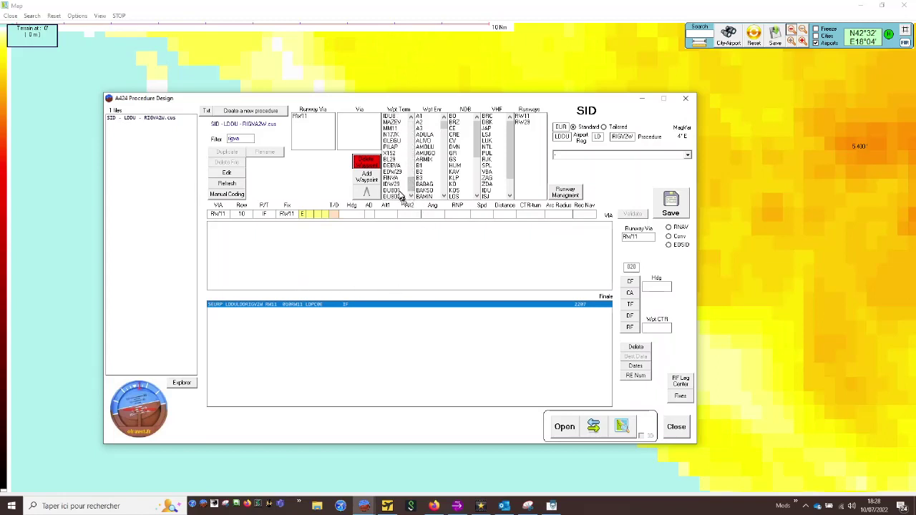
{"action": "left_click", "coordinate": [398, 191]}
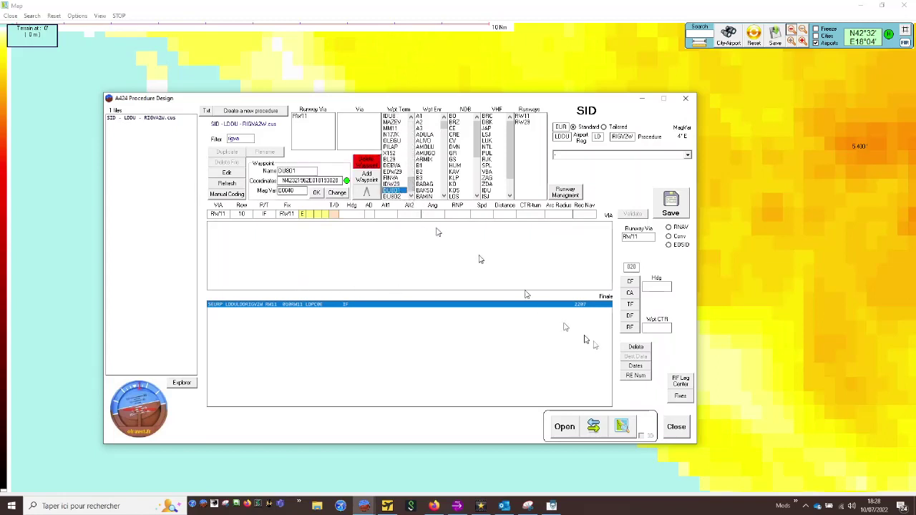
{"action": "left_click", "coordinate": [630, 305]}
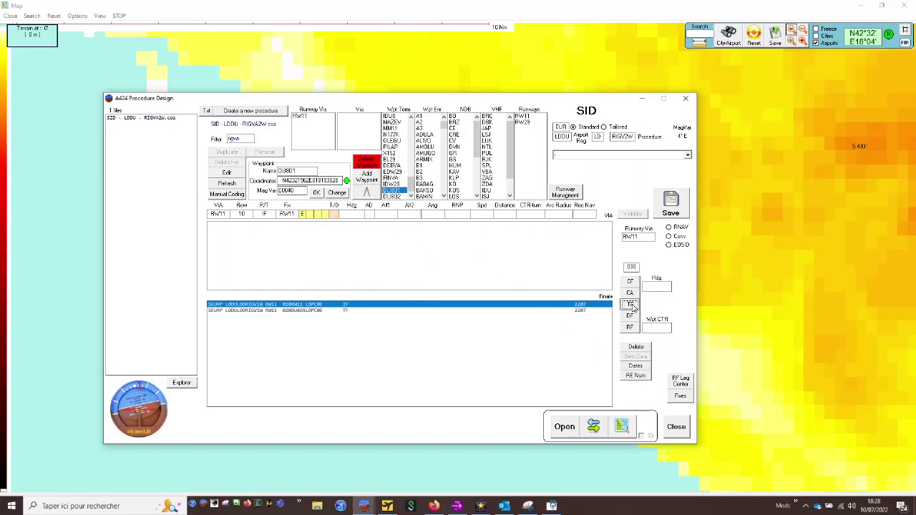
{"action": "left_click", "coordinate": [310, 311]}
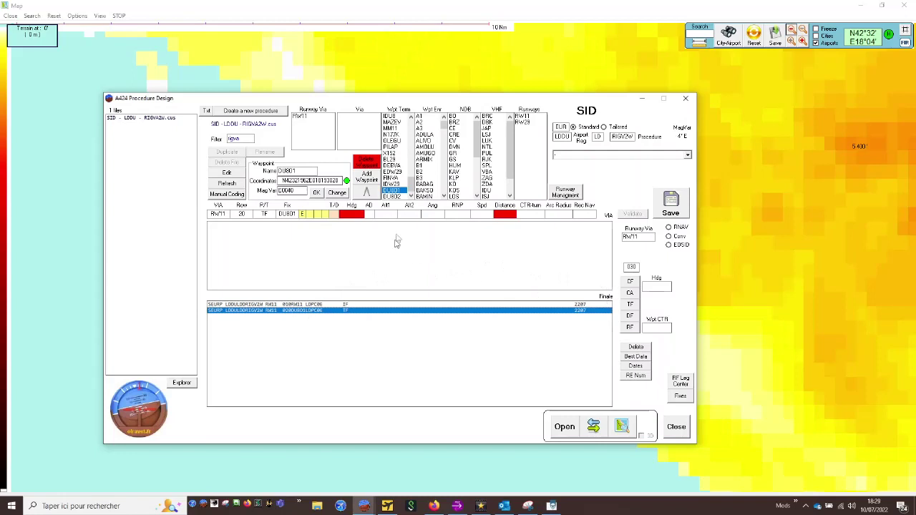
{"action": "left_click", "coordinate": [392, 196]}
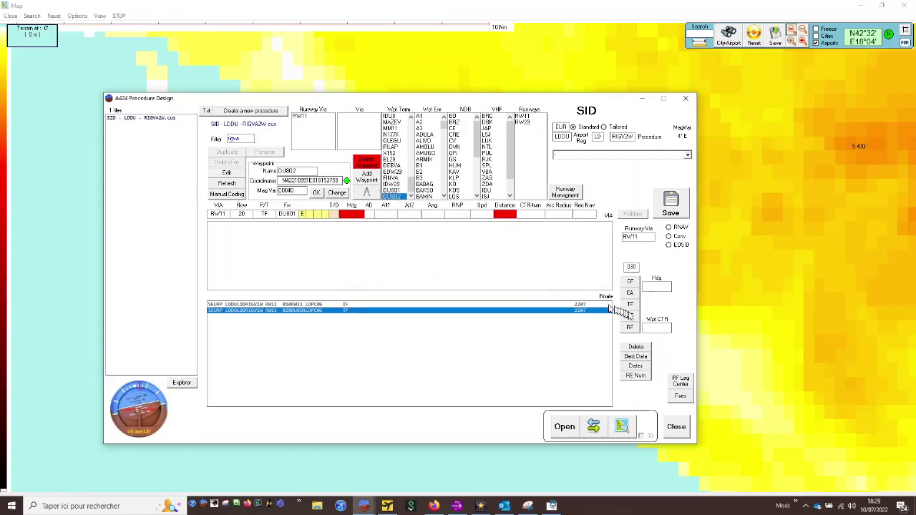
{"action": "left_click", "coordinate": [633, 318]}
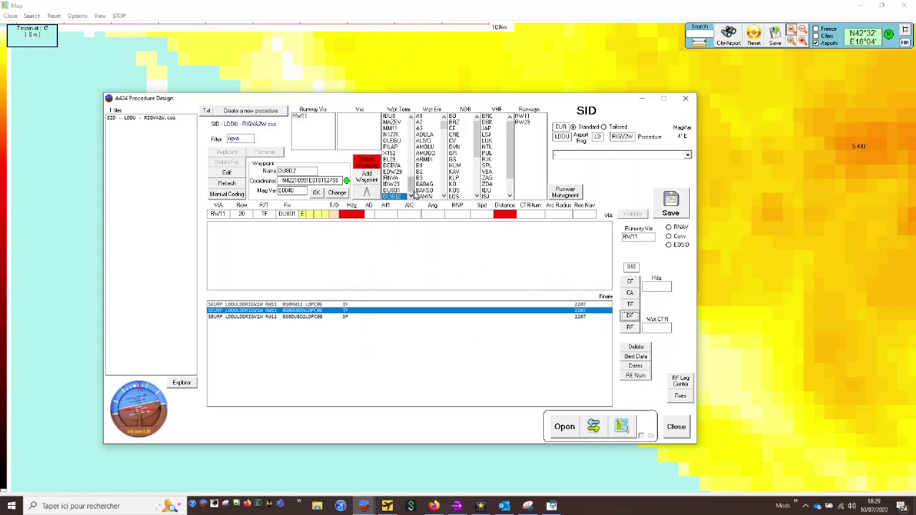
Step: Find RIGVA among the enroute waypoints and add a TF leg to it as the last leg
{"action": "left_click_drag", "start_coordinate": [413, 194], "coordinate": [415, 170]}
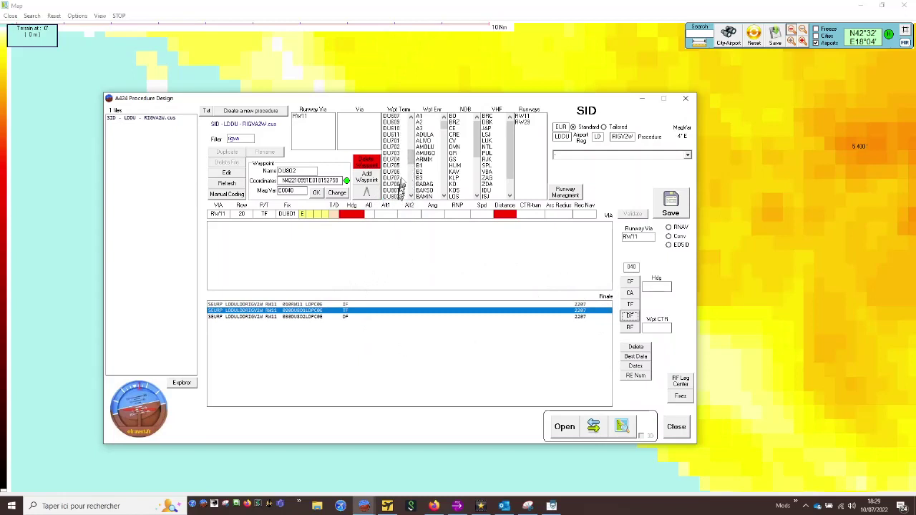
{"action": "left_click_drag", "start_coordinate": [412, 160], "coordinate": [416, 210]}
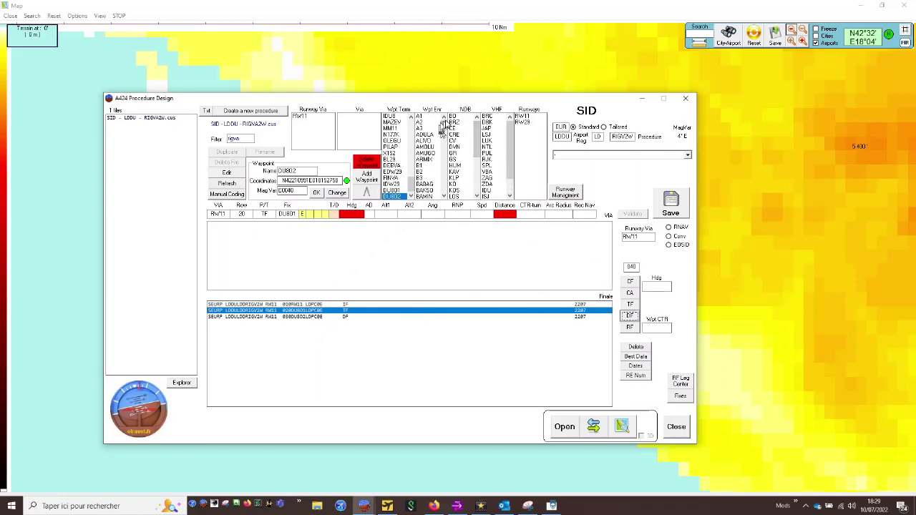
{"action": "left_click_drag", "start_coordinate": [449, 127], "coordinate": [438, 174]}
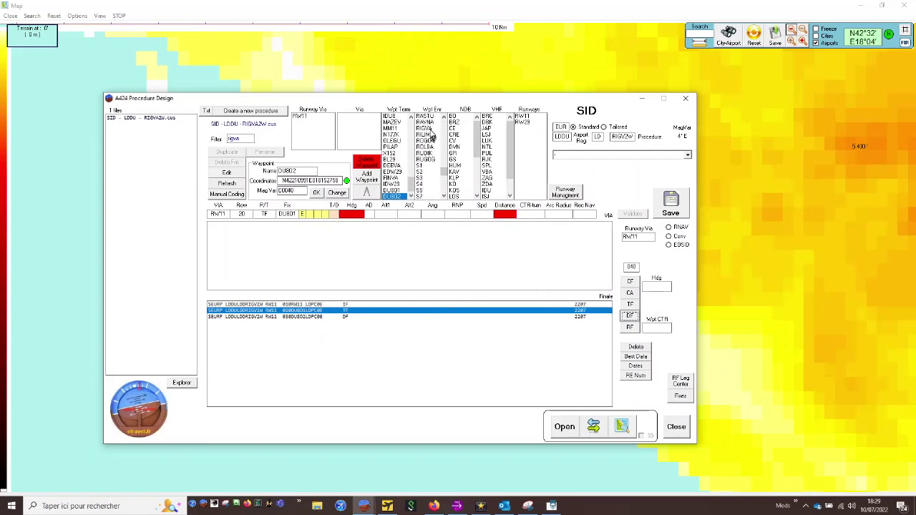
{"action": "left_click", "coordinate": [425, 128]}
{"action": "left_click", "coordinate": [632, 306]}
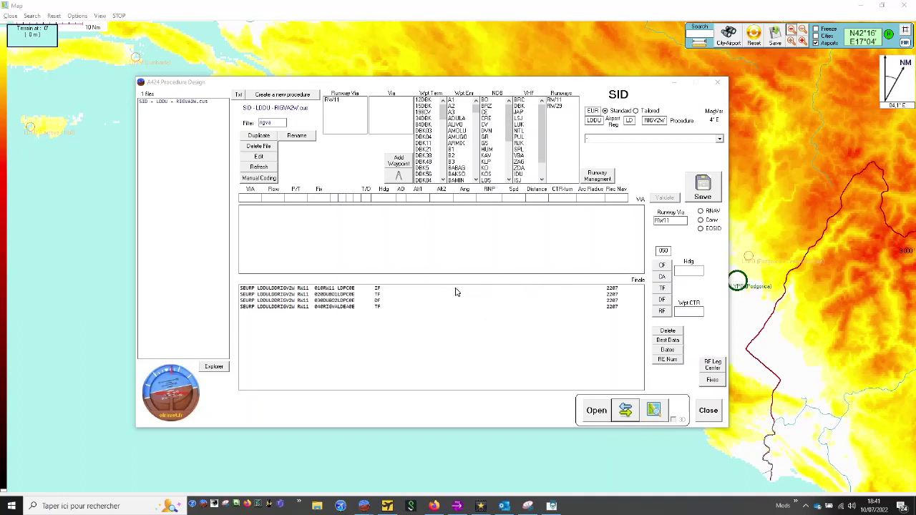
Step: Fill in the heading and distance of the DU801 TF leg with the best data and validate them
{"action": "left_click", "coordinate": [371, 295]}
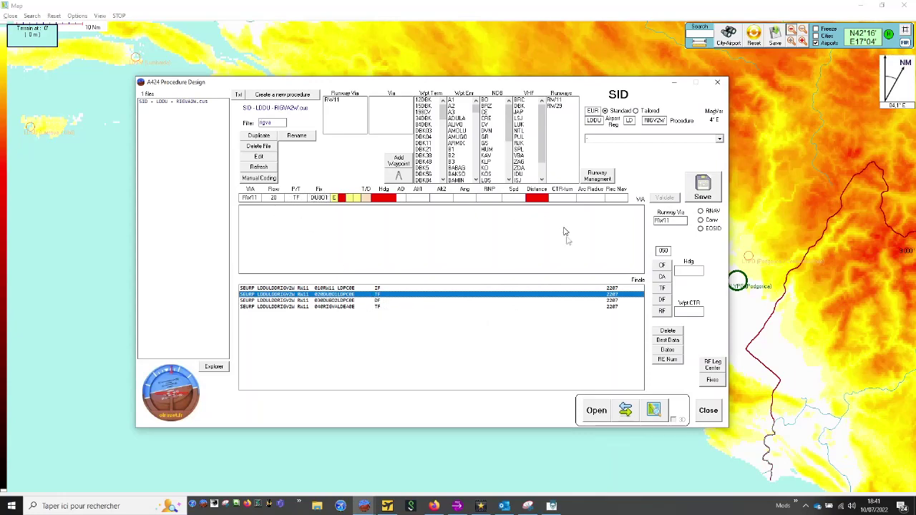
{"action": "left_click", "coordinate": [671, 340]}
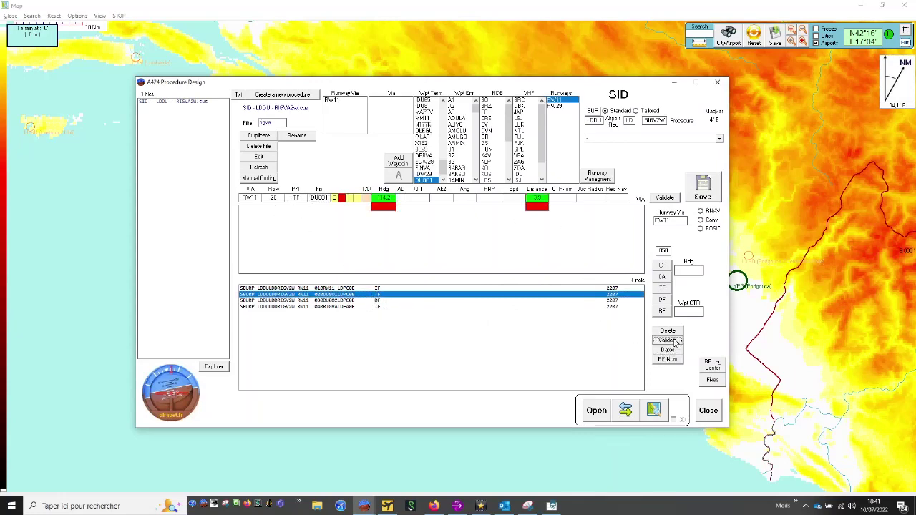
{"action": "left_click", "coordinate": [673, 340]}
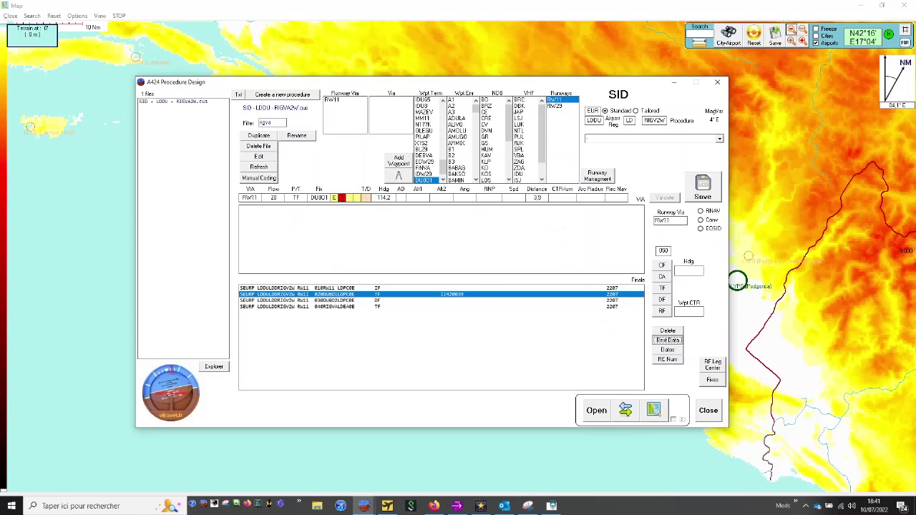
Step: Code DU801 as a fly-over waypoint (Y) in its TF leg and validate the row
{"action": "left_click", "coordinate": [341, 197]}
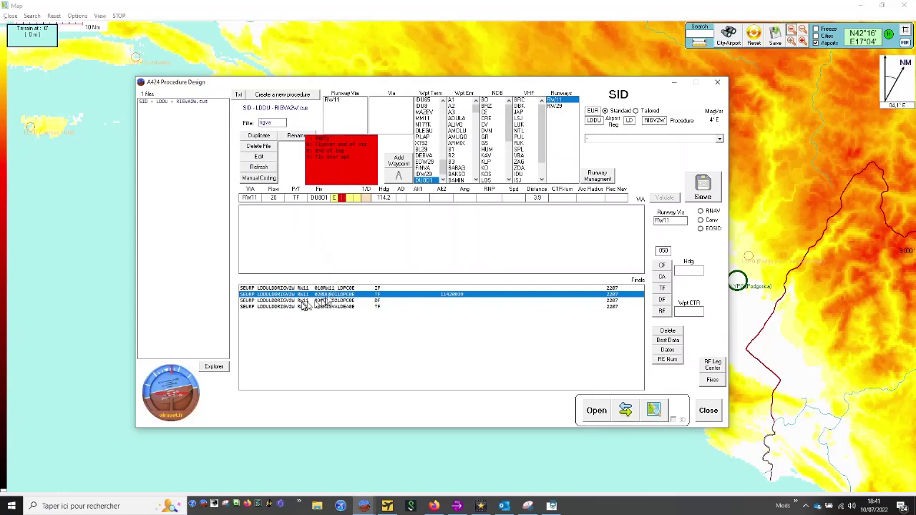
{"action": "left_click", "coordinate": [331, 145]}
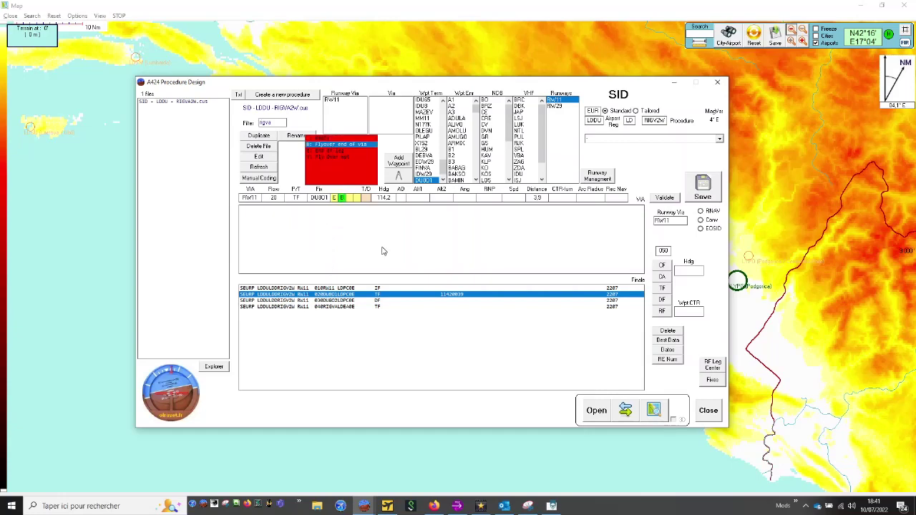
{"action": "left_click", "coordinate": [332, 158]}
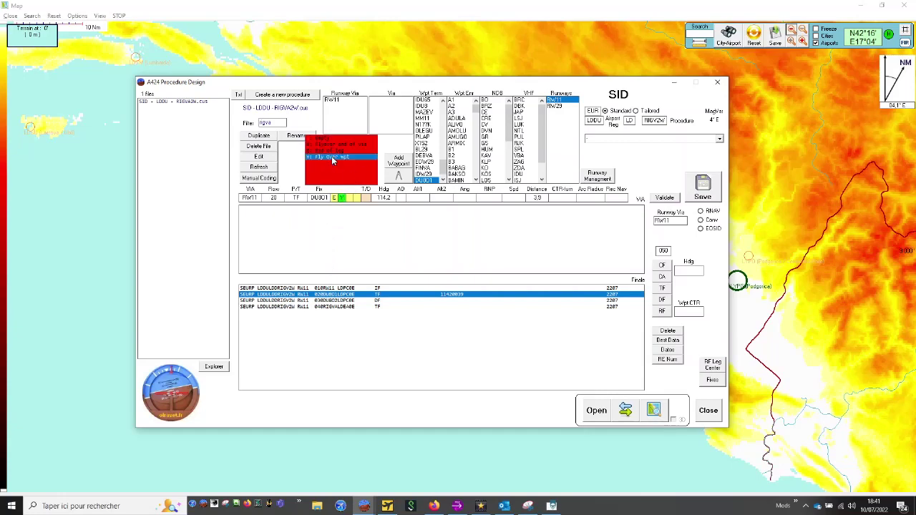
{"action": "left_click", "coordinate": [665, 200]}
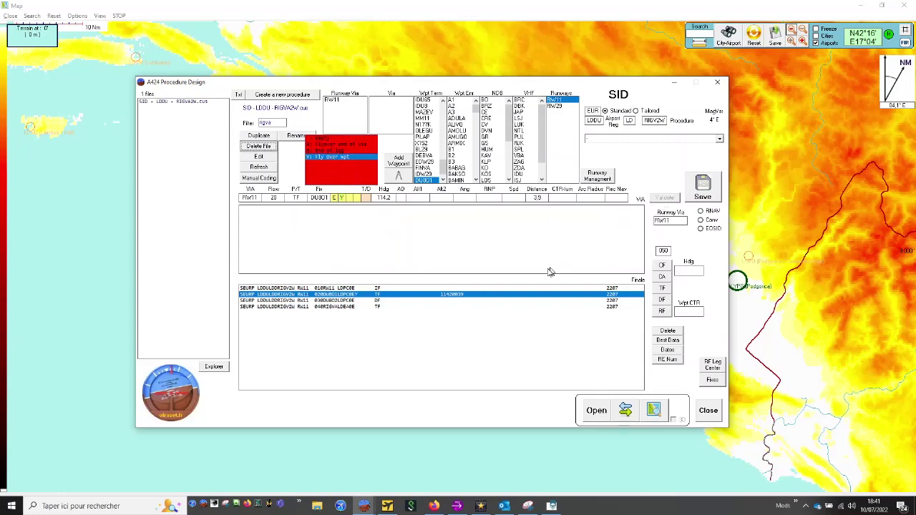
Step: Set the turn direction of the DU802 DF leg to right (R) and validate the row
{"action": "left_click", "coordinate": [395, 301]}
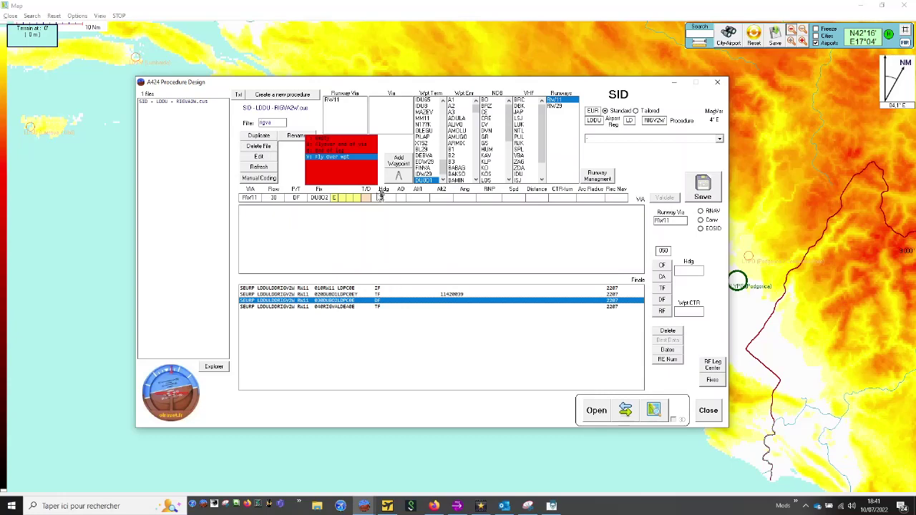
{"action": "left_click", "coordinate": [366, 197]}
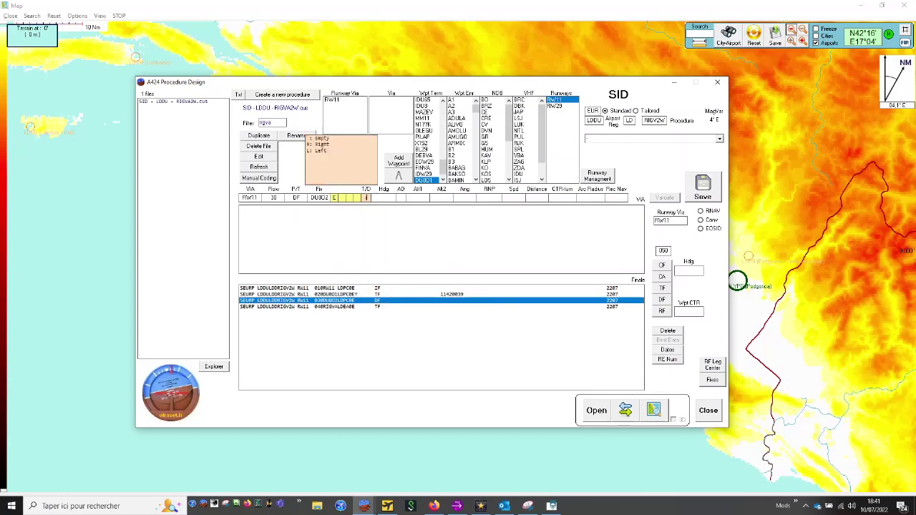
{"action": "type", "text": "r"}
{"action": "left_click", "coordinate": [658, 200]}
Step: Fill in the RIGVA leg's heading and distance with the best data, mark it End of leg (E) and validate the row
{"action": "left_click", "coordinate": [374, 306]}
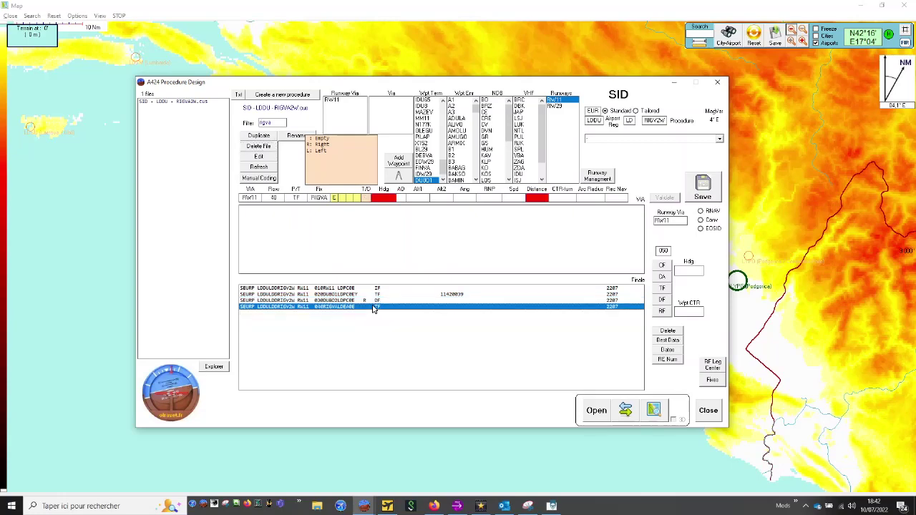
{"action": "left_click", "coordinate": [665, 340]}
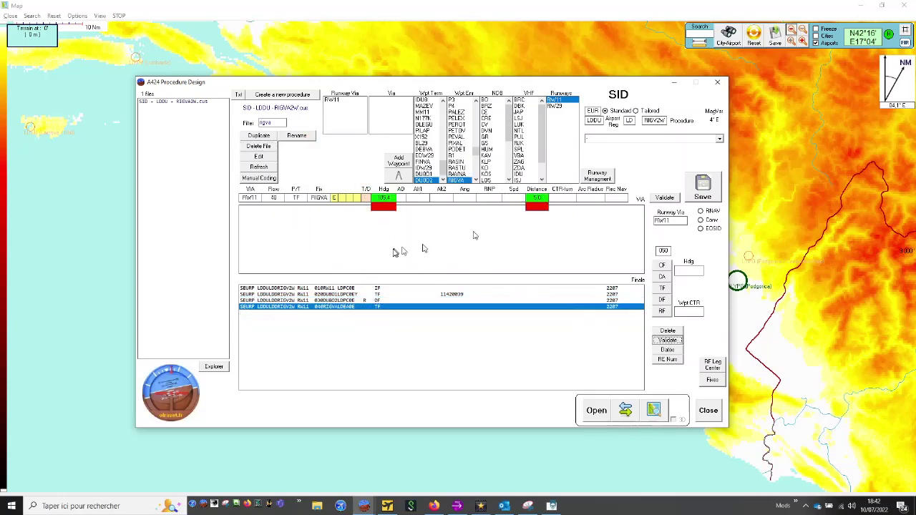
{"action": "left_click", "coordinate": [345, 198]}
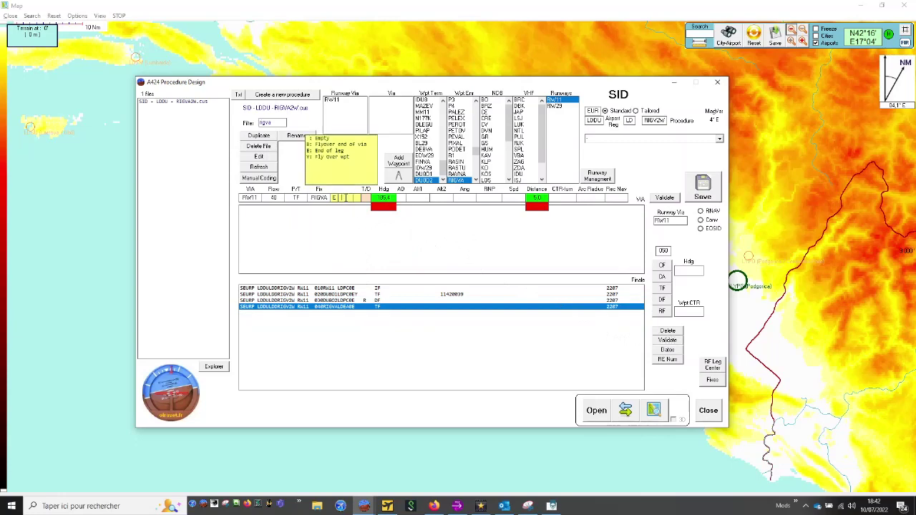
{"action": "left_click", "coordinate": [339, 151]}
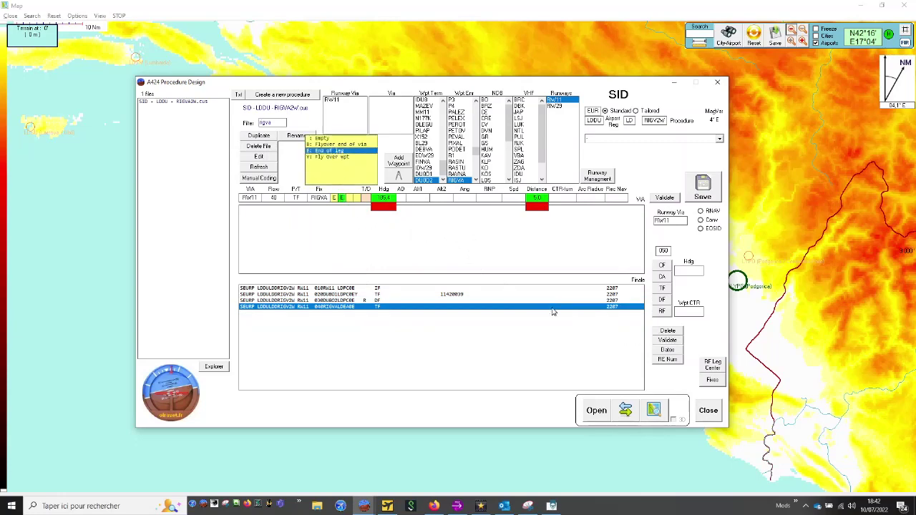
{"action": "left_click", "coordinate": [659, 201]}
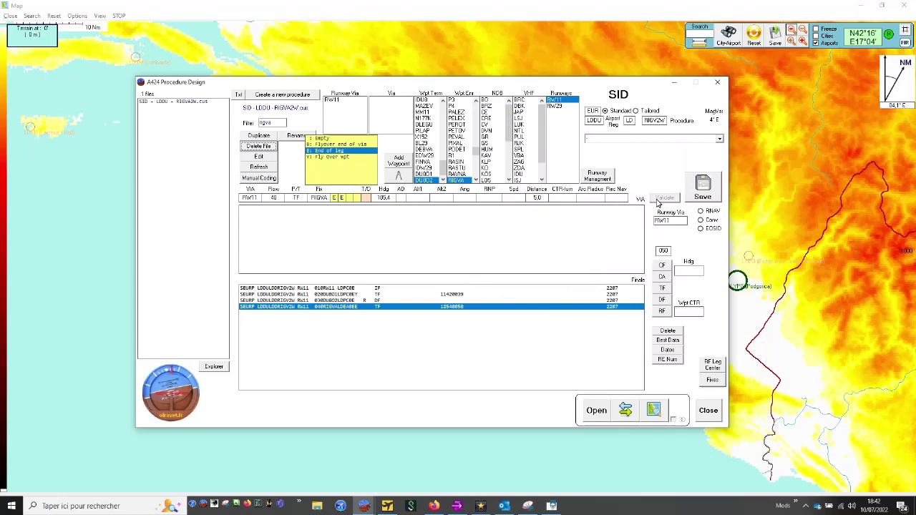
Step: Set the RIGVA leg's speed limit to 210, validate the row and save the procedure
{"action": "left_click", "coordinate": [703, 188]}
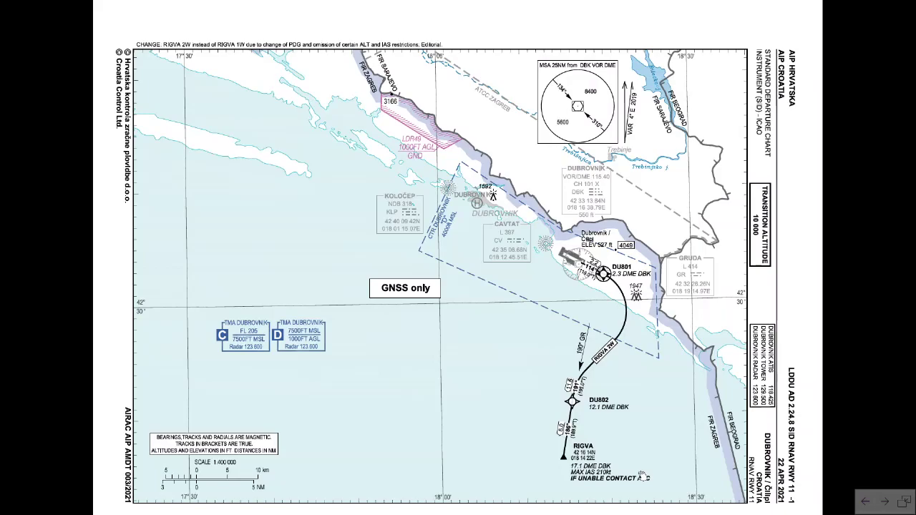
{"action": "key", "text": "alt+Tab"}
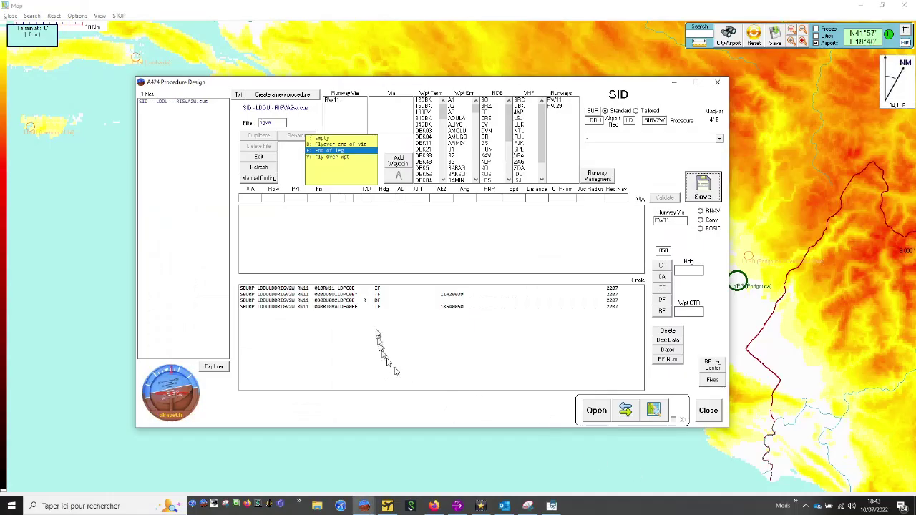
{"action": "left_click", "coordinate": [377, 306]}
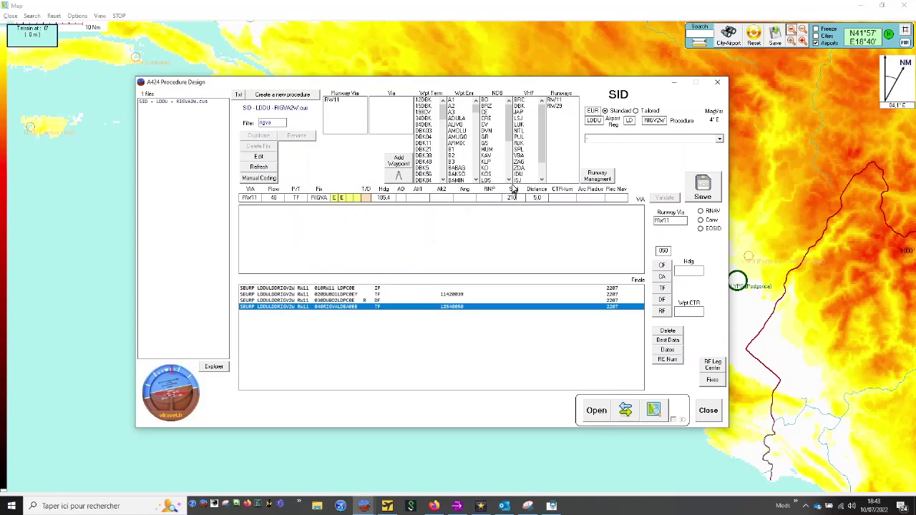
{"action": "left_click", "coordinate": [514, 197]}
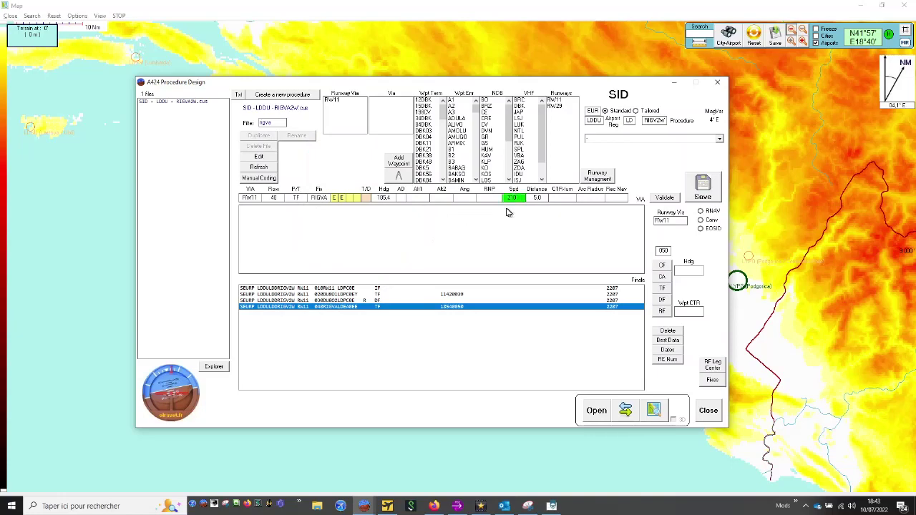
{"action": "left_click", "coordinate": [660, 200]}
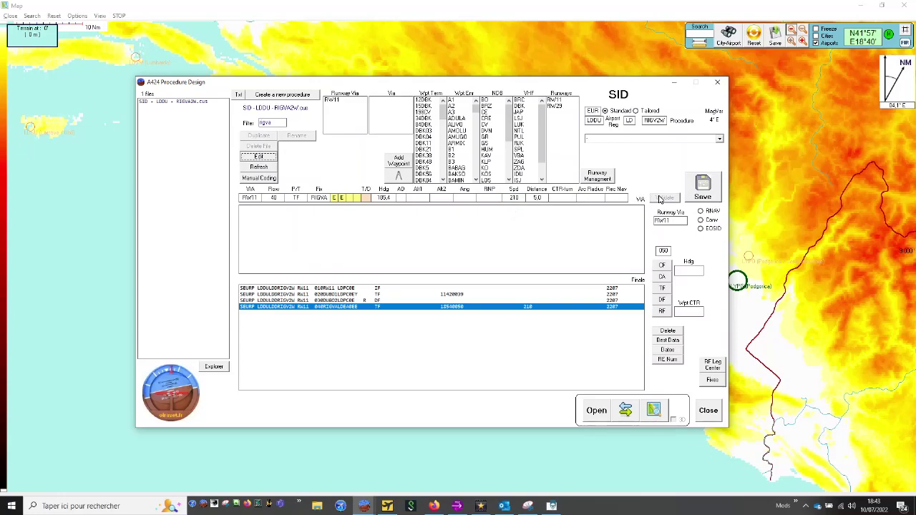
{"action": "left_click", "coordinate": [702, 185]}
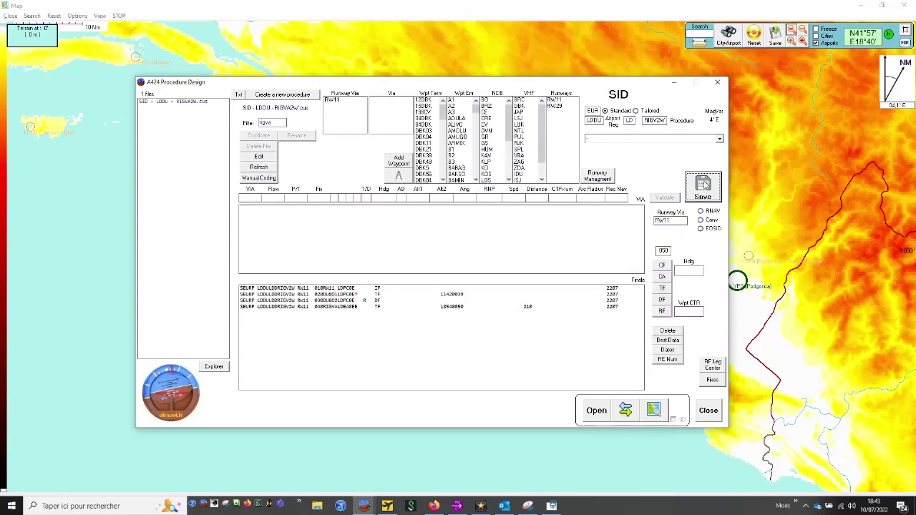
Step: Plot the saved RIGVA 2W procedure on the map and compare its track with the published RNAV RWY 11 chart and coding table
{"action": "left_click", "coordinate": [654, 410]}
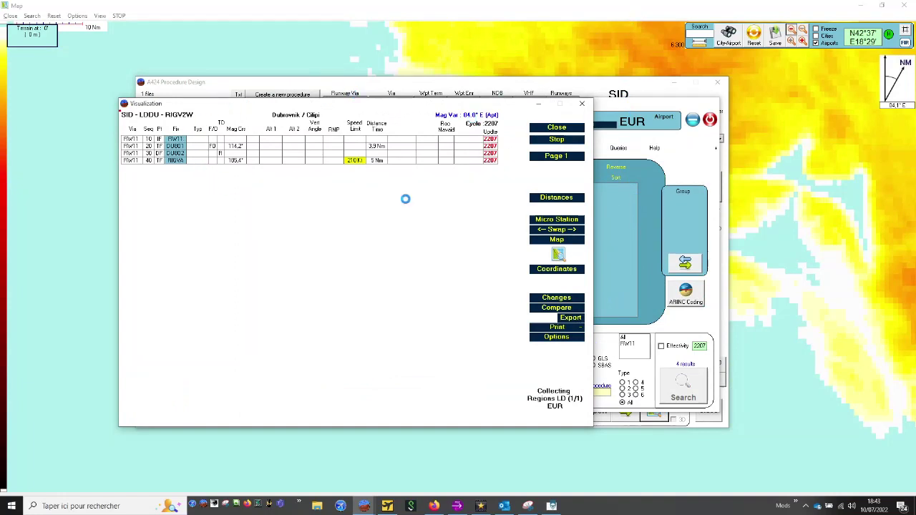
{"action": "left_click", "coordinate": [523, 5]}
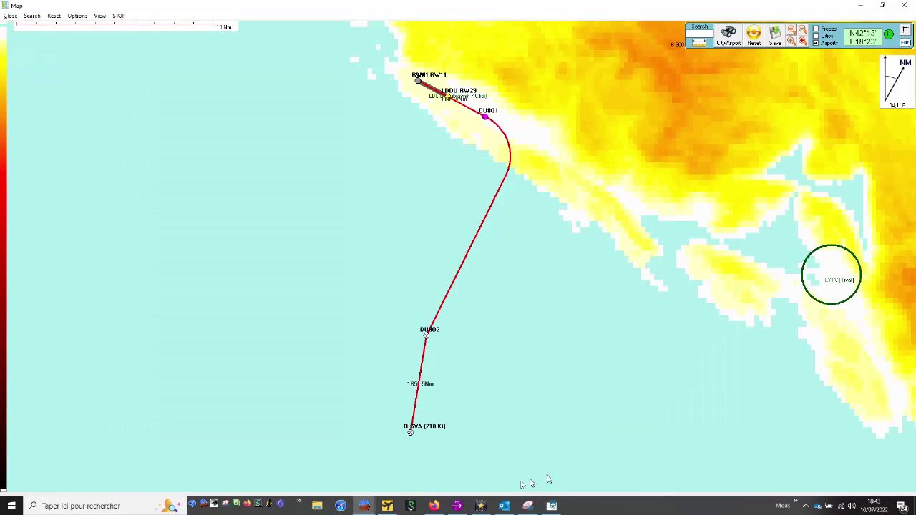
{"action": "left_click", "coordinate": [461, 508]}
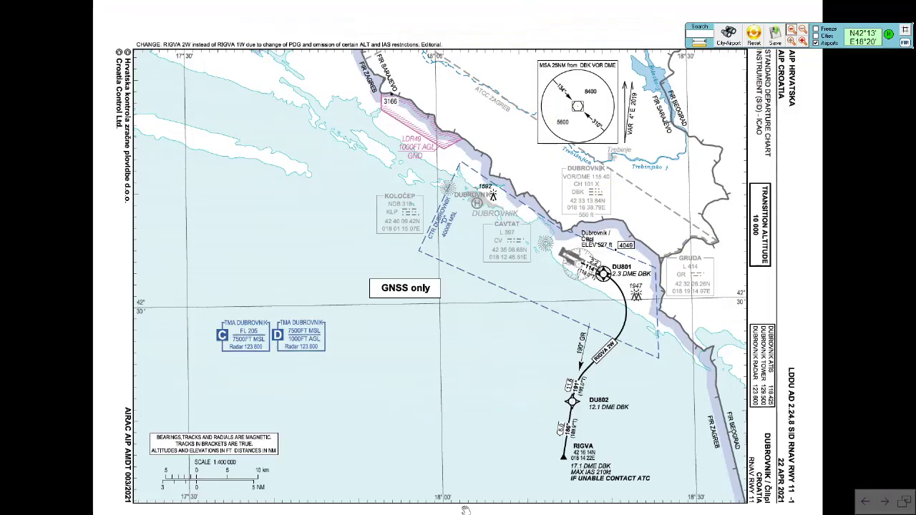
{"action": "left_click", "coordinate": [466, 510]}
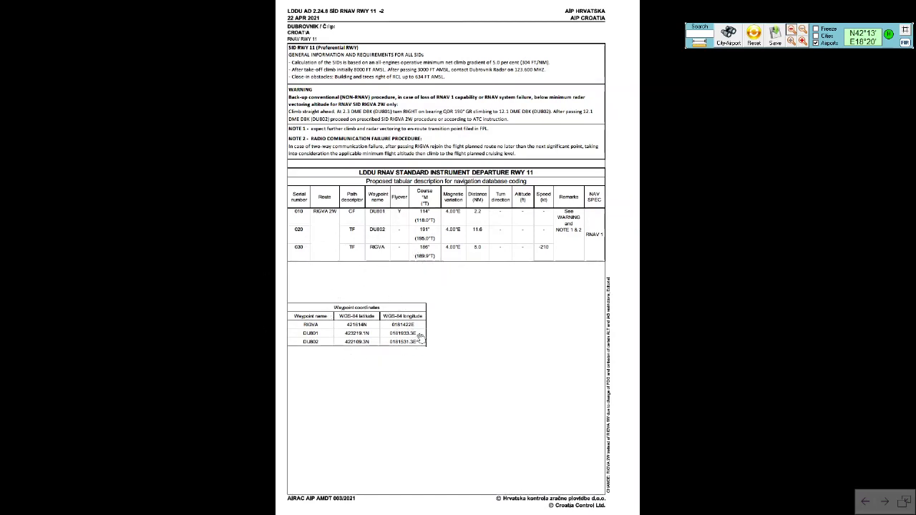
Step: Bring back the procedure windows, uncover the Visualization table and display the fix coordinates in it
{"action": "key", "text": "alt+Tab"}
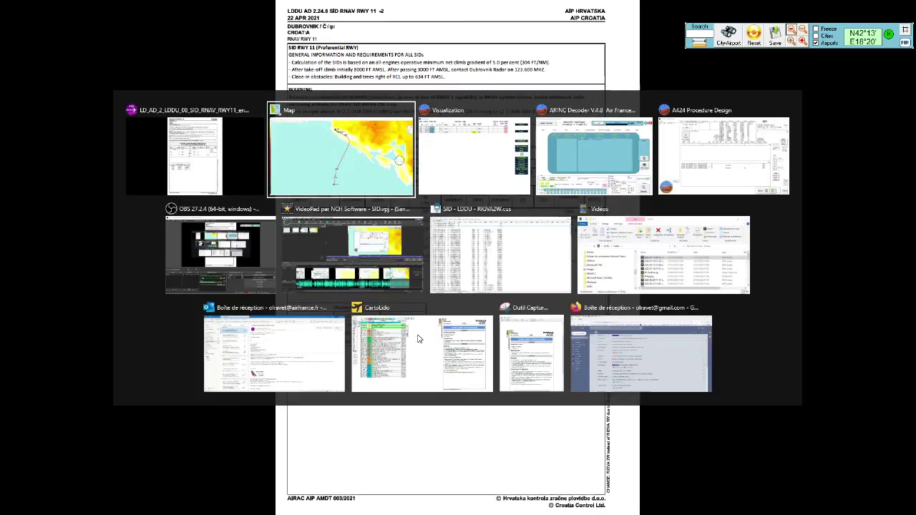
{"action": "key", "text": "alt+Tab"}
{"action": "key", "text": "alt+Tab"}
{"action": "key", "text": "alt+Tab"}
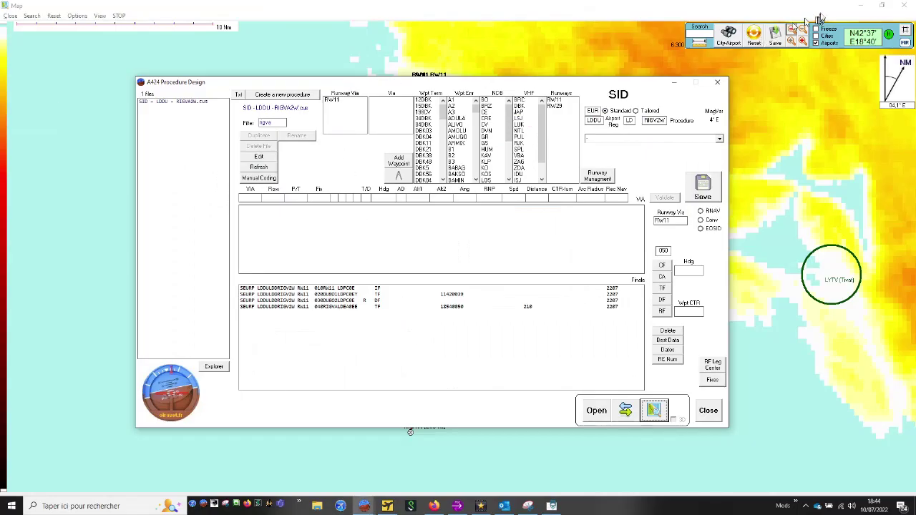
{"action": "left_click", "coordinate": [861, 6]}
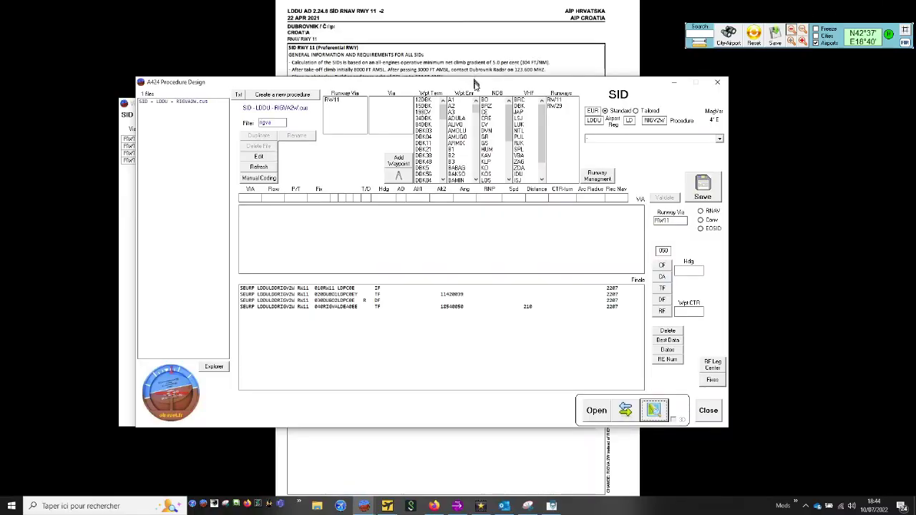
{"action": "left_click_drag", "start_coordinate": [474, 84], "coordinate": [711, 175]}
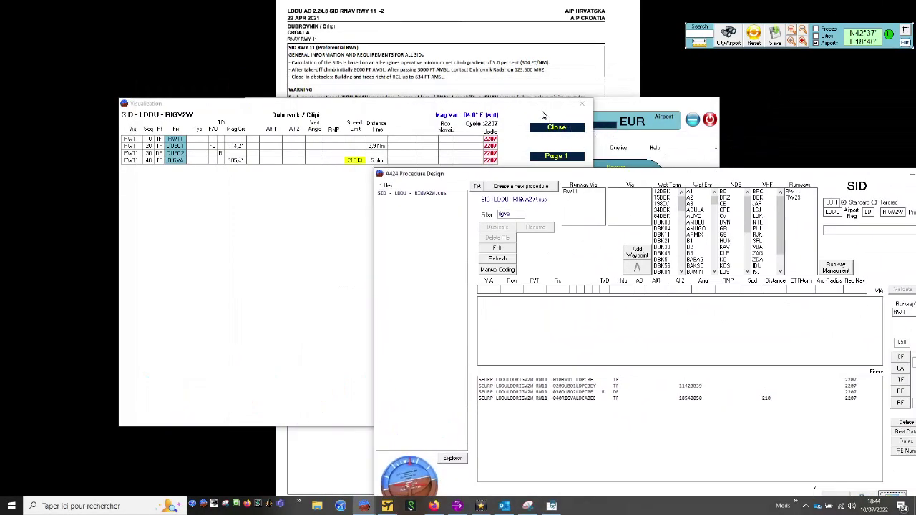
{"action": "left_click_drag", "start_coordinate": [548, 178], "coordinate": [540, 337]}
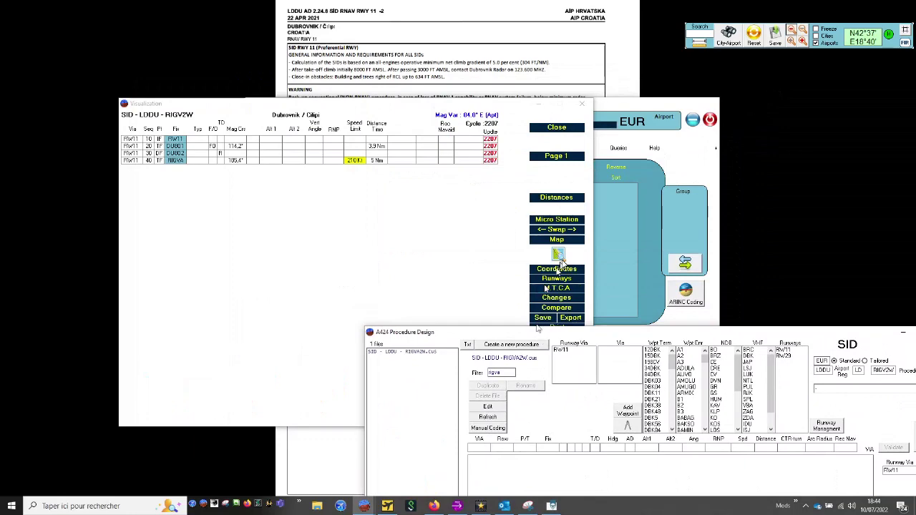
{"action": "left_click", "coordinate": [564, 267]}
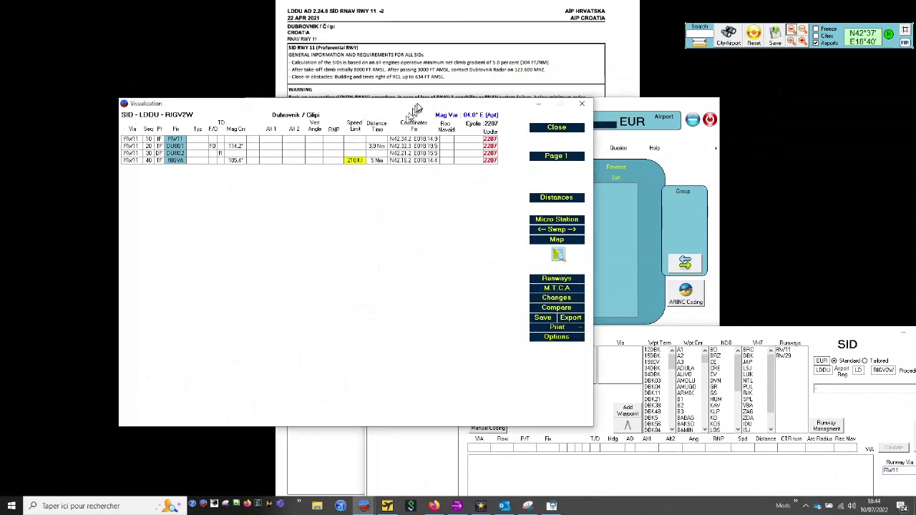
Step: Arrange the Visualization table beside the published coding table, compare the legs and waypoint coordinates, and close the table
{"action": "left_click_drag", "start_coordinate": [415, 106], "coordinate": [146, 167]}
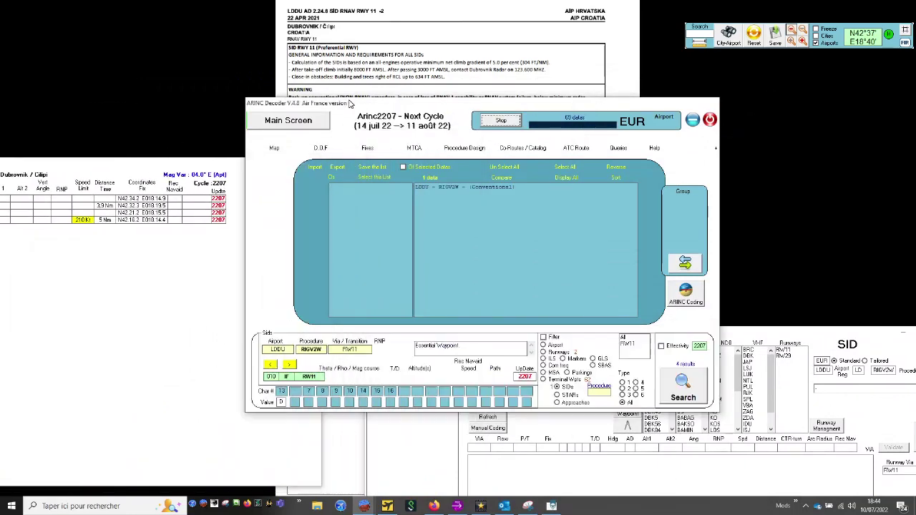
{"action": "left_click_drag", "start_coordinate": [351, 104], "coordinate": [721, 170]}
{"action": "left_click_drag", "start_coordinate": [533, 332], "coordinate": [558, 387]}
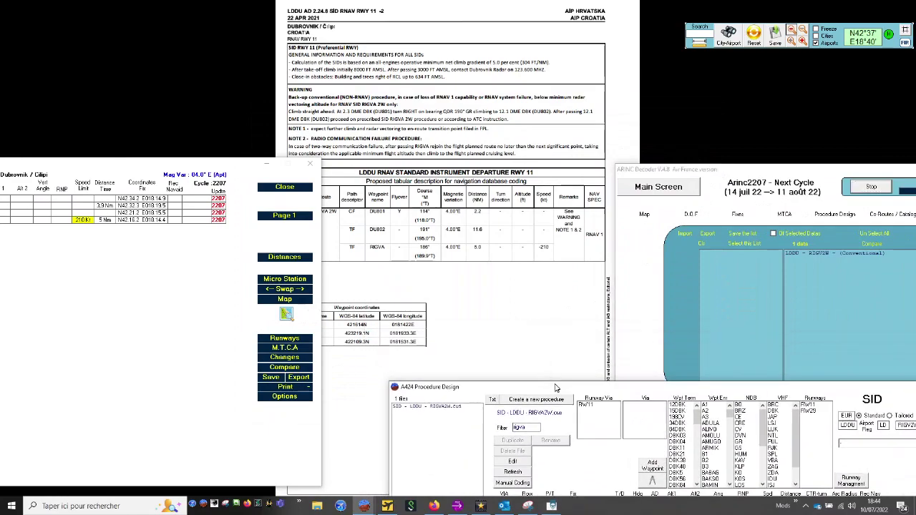
{"action": "left_click_drag", "start_coordinate": [115, 164], "coordinate": [702, 271]}
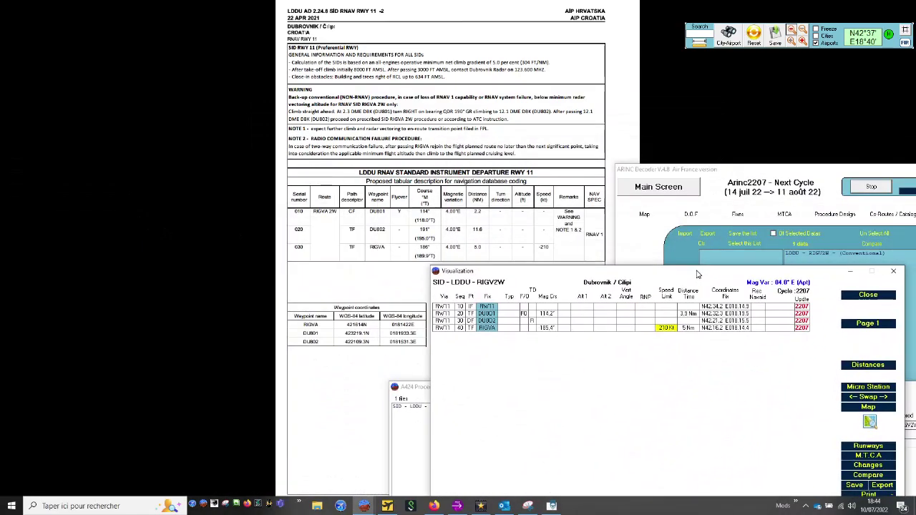
{"action": "mouse_move", "coordinate": [494, 315]}
{"action": "left_click", "coordinate": [864, 294]}
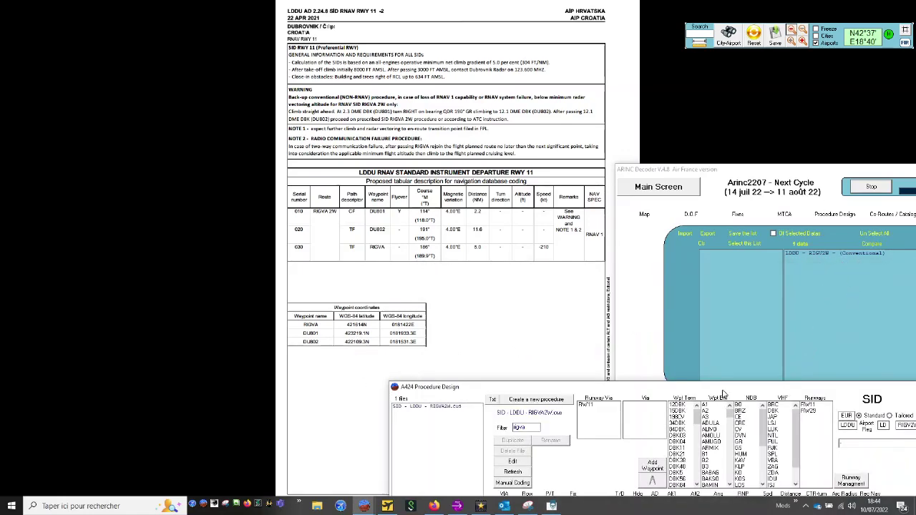
Step: Measure the track and distance from the added DU801 to the added DU802 waypoint at the end of the terminal waypoint list
{"action": "left_click_drag", "start_coordinate": [723, 387], "coordinate": [772, 174]}
{"action": "left_click_drag", "start_coordinate": [746, 203], "coordinate": [744, 274]}
{"action": "left_click", "coordinate": [729, 265]}
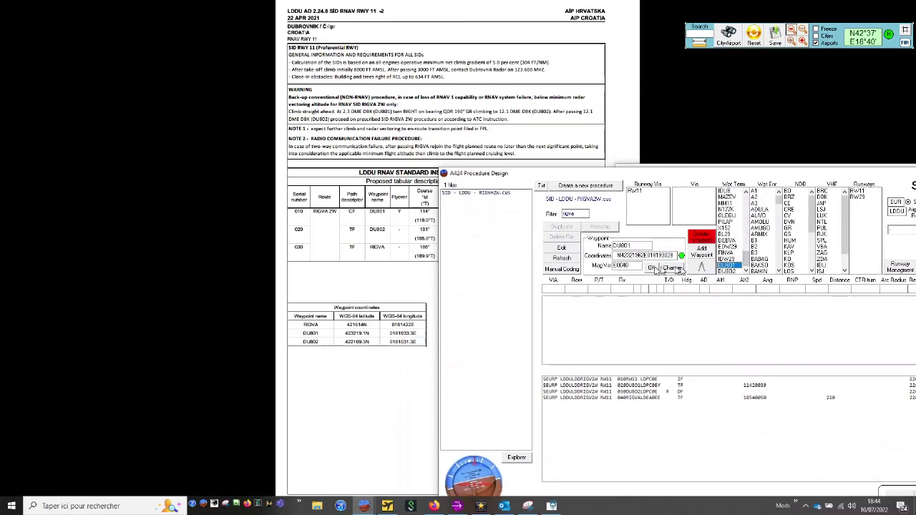
{"action": "left_click", "coordinate": [702, 268]}
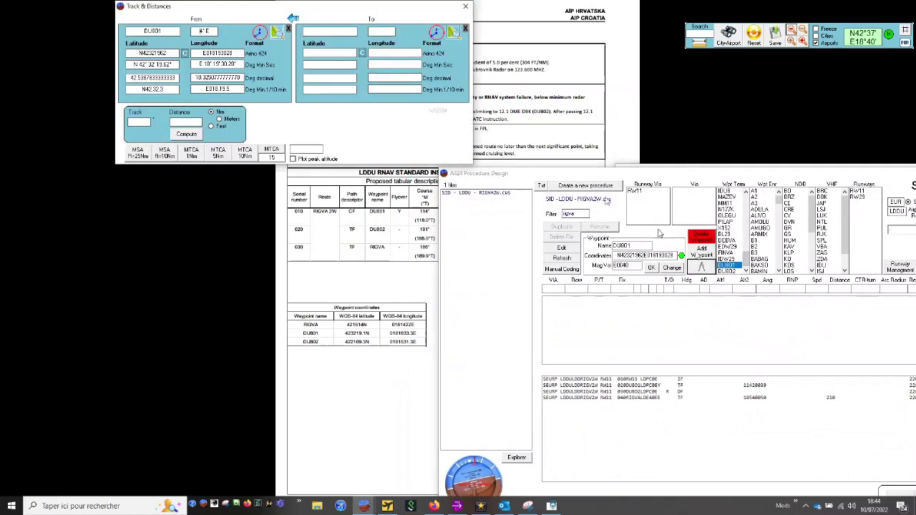
{"action": "left_click", "coordinate": [726, 271]}
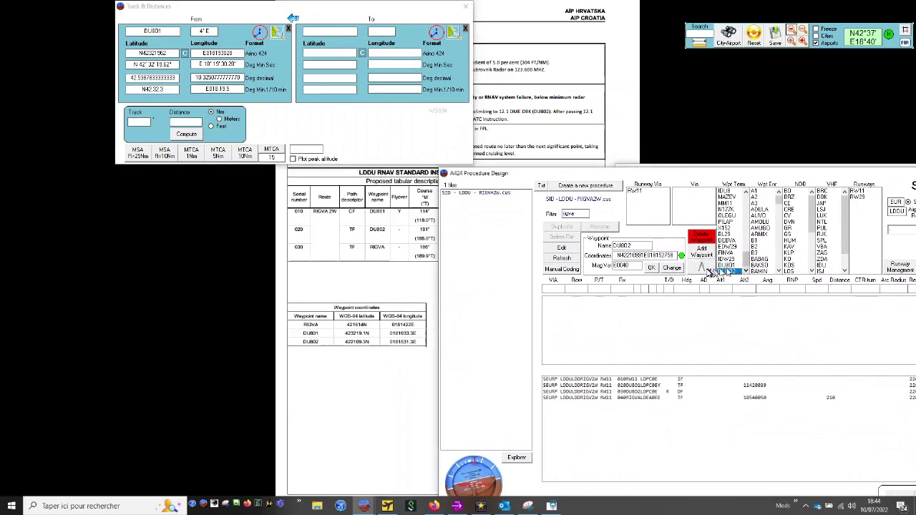
{"action": "left_click", "coordinate": [701, 268]}
{"action": "left_click_drag", "start_coordinate": [361, 8], "coordinate": [453, 167]}
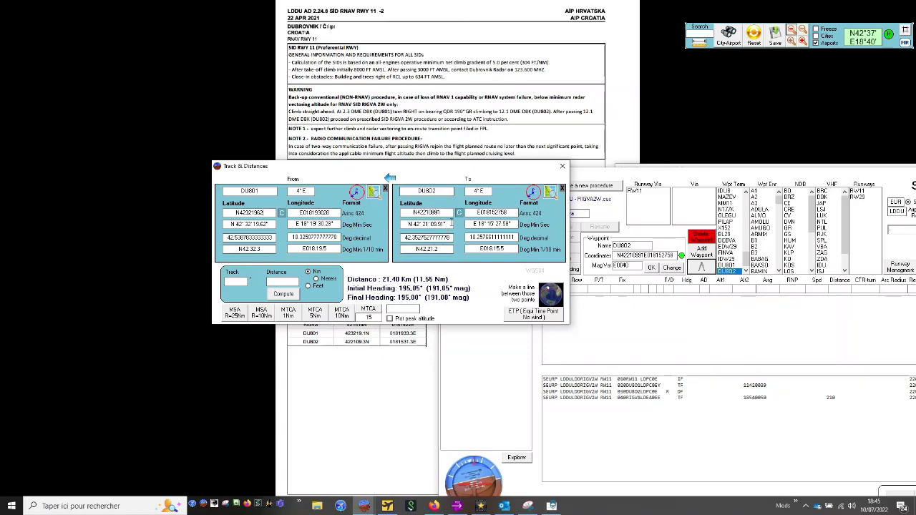
{"action": "left_click_drag", "start_coordinate": [448, 224], "coordinate": [440, 224]}
{"action": "left_click", "coordinate": [562, 166]}
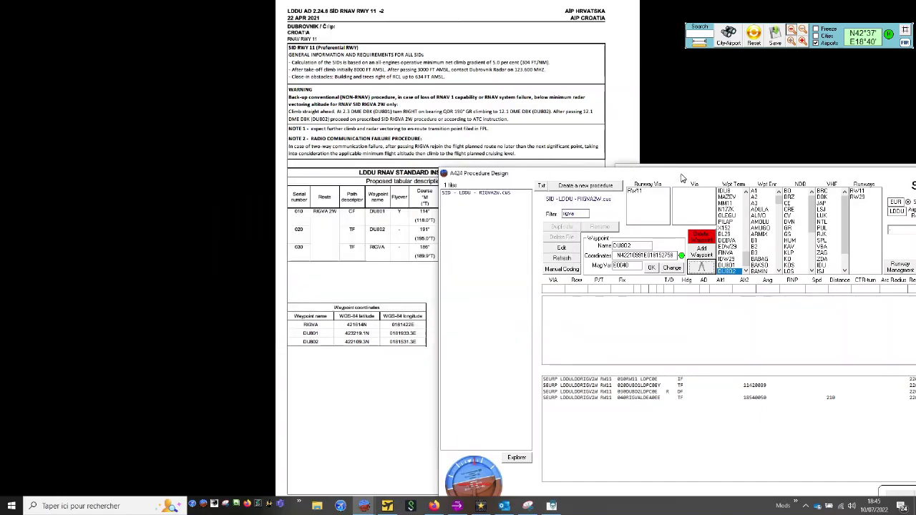
Step: Measure the offset between the added DU802 and the DU802 listed among the existing terminal waypoints
{"action": "left_click_drag", "start_coordinate": [682, 175], "coordinate": [364, 92]}
{"action": "left_click", "coordinate": [387, 154]}
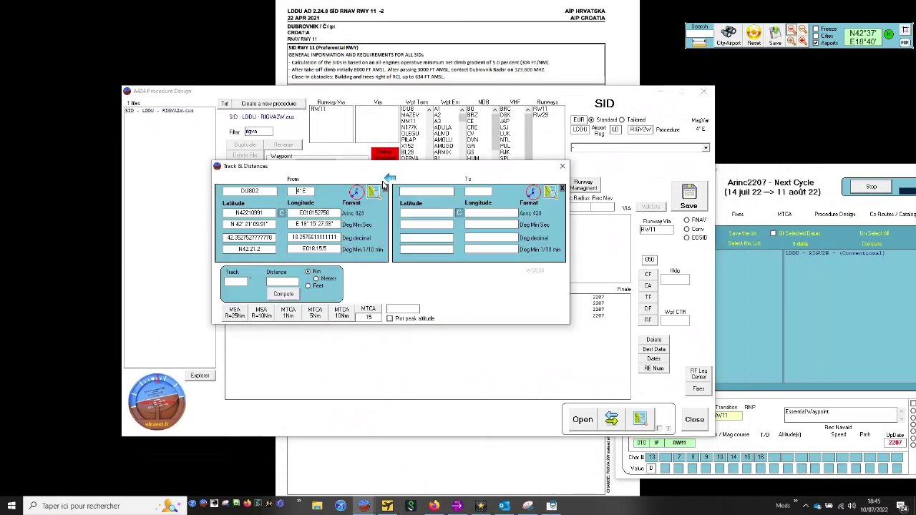
{"action": "left_click_drag", "start_coordinate": [392, 167], "coordinate": [427, 283]}
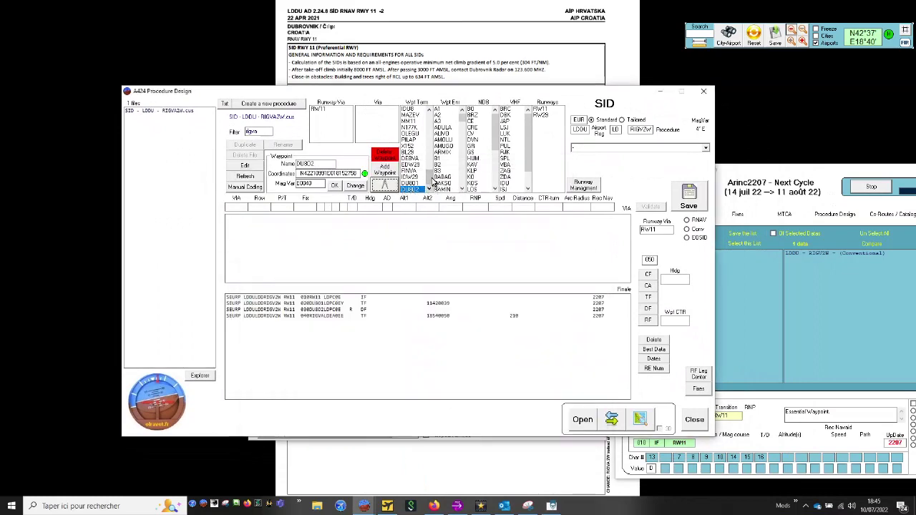
{"action": "left_click_drag", "start_coordinate": [430, 184], "coordinate": [431, 162]}
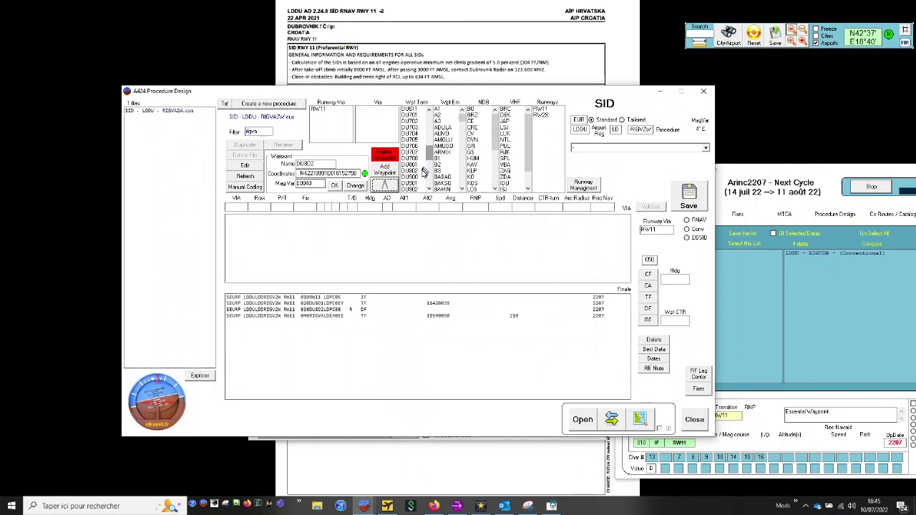
{"action": "left_click", "coordinate": [422, 171]}
{"action": "left_click", "coordinate": [395, 184]}
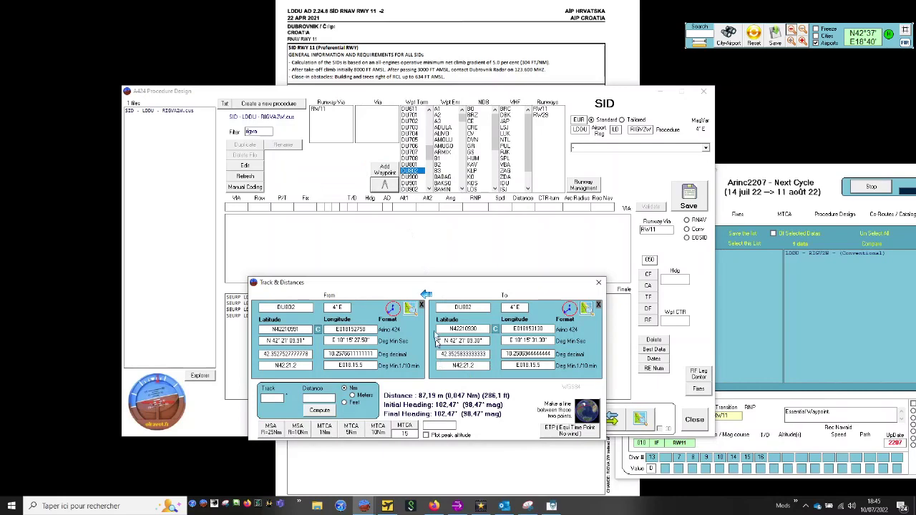
{"action": "left_click_drag", "start_coordinate": [451, 284], "coordinate": [481, 193]}
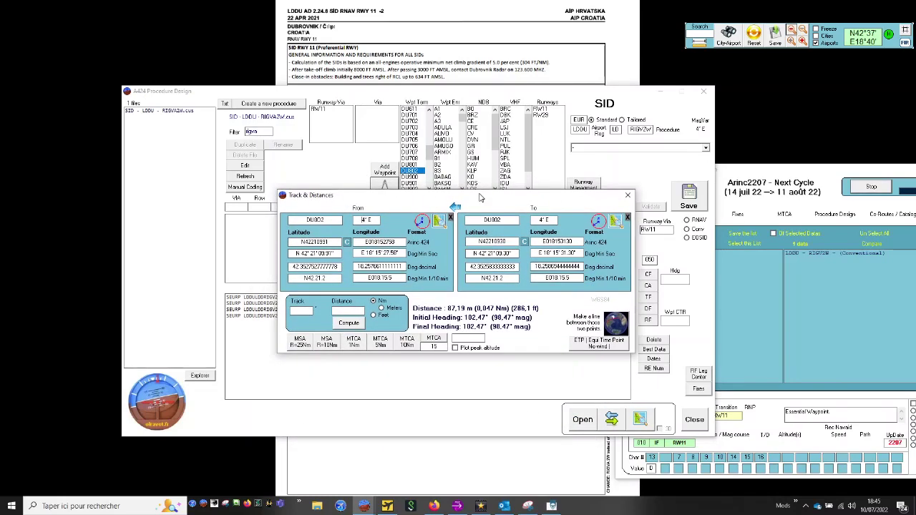
{"action": "left_click", "coordinate": [629, 191]}
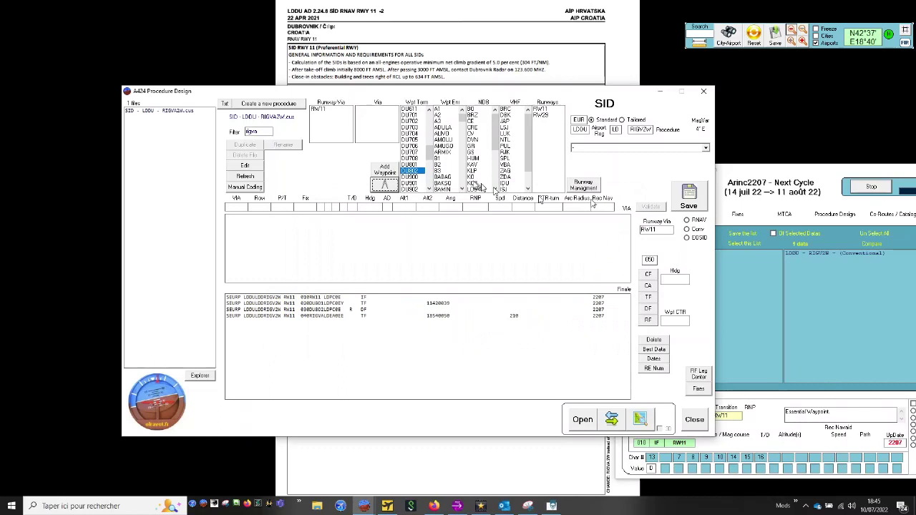
Step: Measure the offset between the existing terminal waypoint DU801 and the added DU801, and return to the published SID chart
{"action": "left_click", "coordinate": [419, 165]}
{"action": "left_click", "coordinate": [391, 185]}
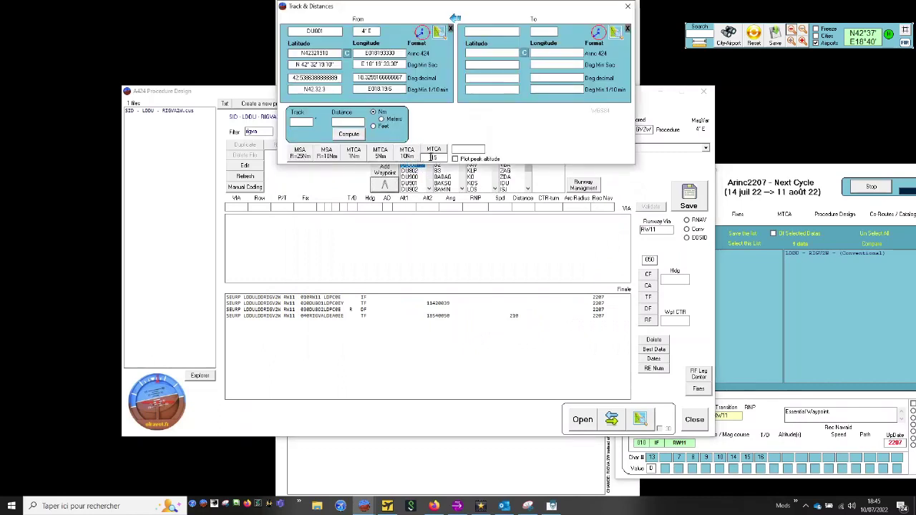
{"action": "left_click", "coordinate": [430, 187]}
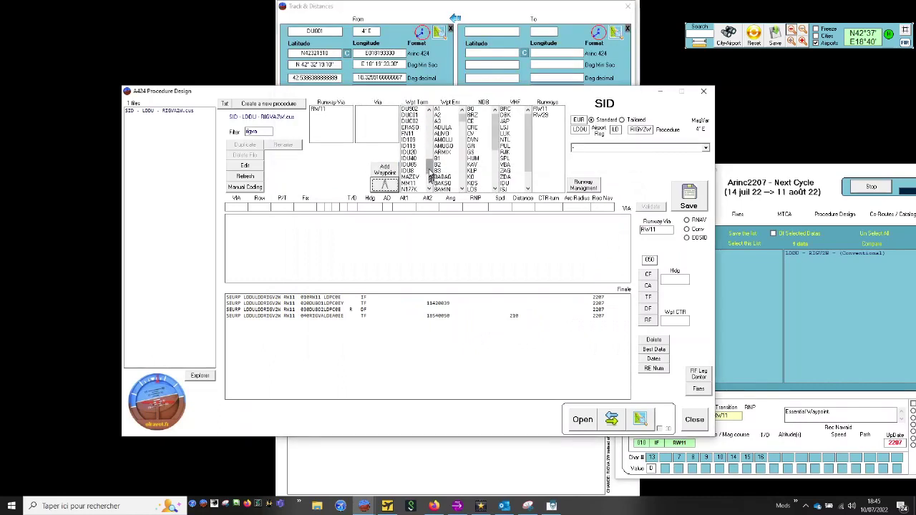
{"action": "left_click", "coordinate": [413, 183]}
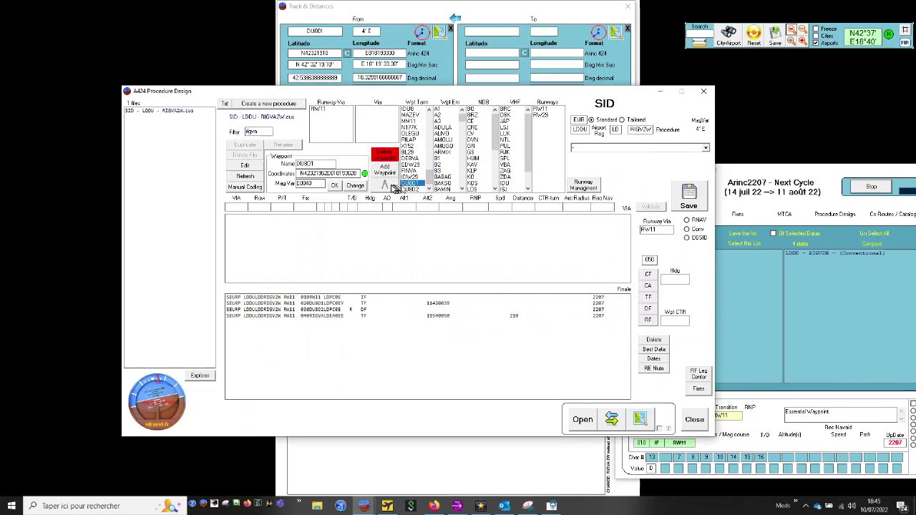
{"action": "left_click", "coordinate": [391, 186]}
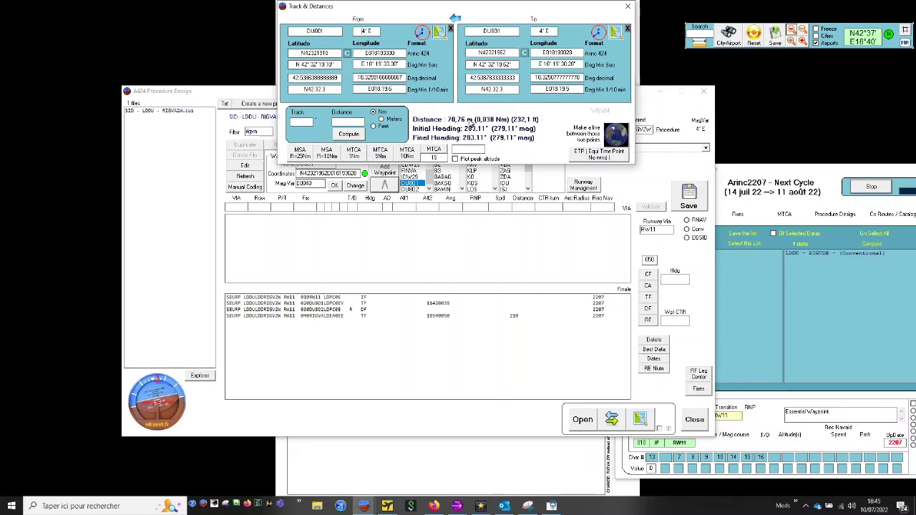
{"action": "left_click", "coordinate": [463, 509]}
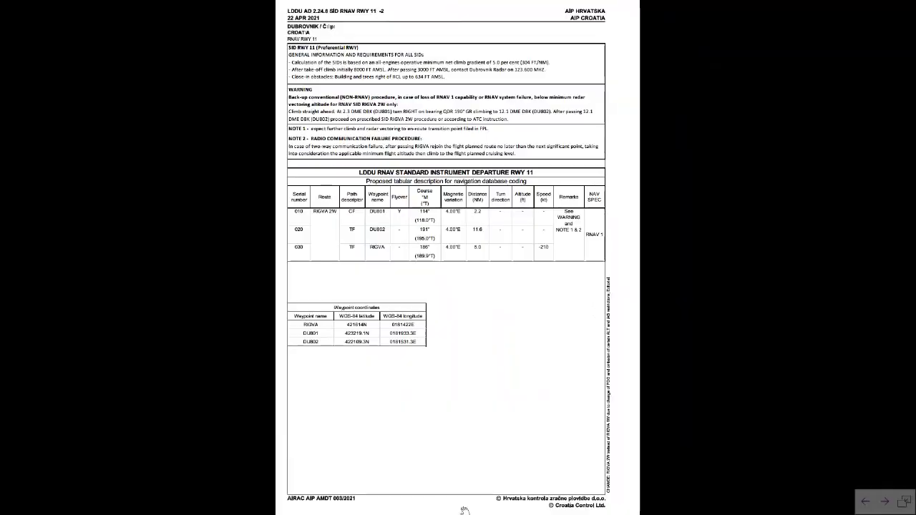
{"action": "scroll", "coordinate": [483, 397], "scroll_direction": "up", "scroll_amount": 1}
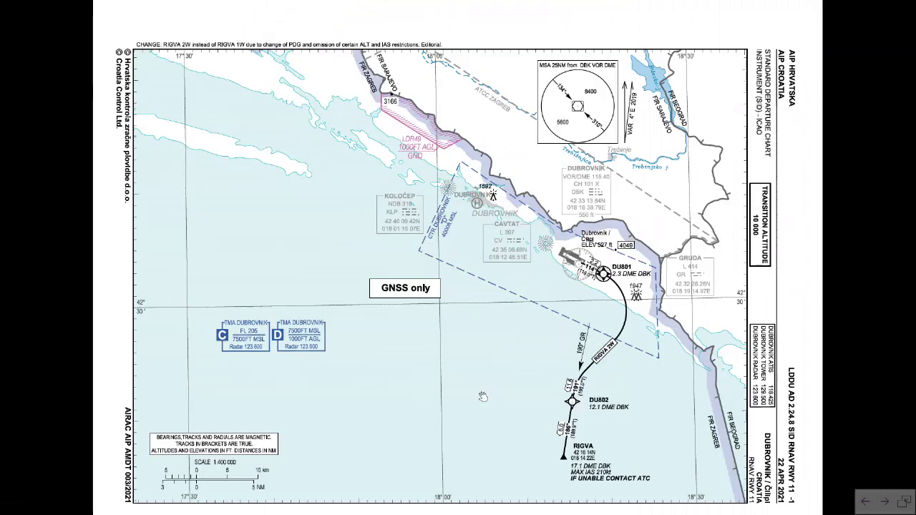